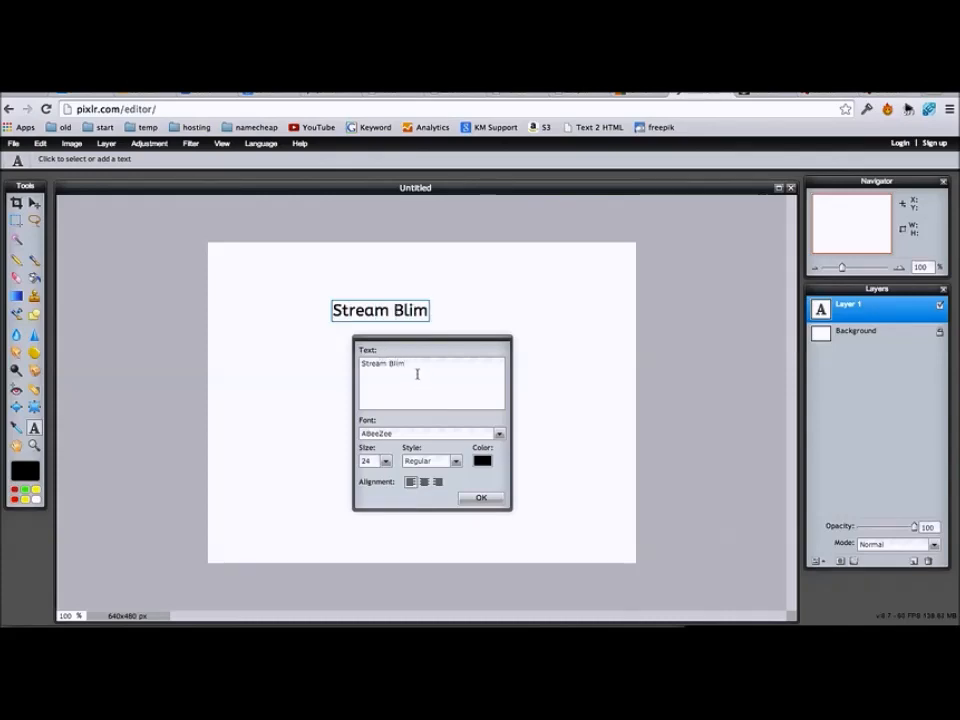
Set the font size of the "Stream Blim" text to 40
key(super+a)
click(384, 461)
drag(331, 475, 340, 475)
drag(413, 352, 353, 399)
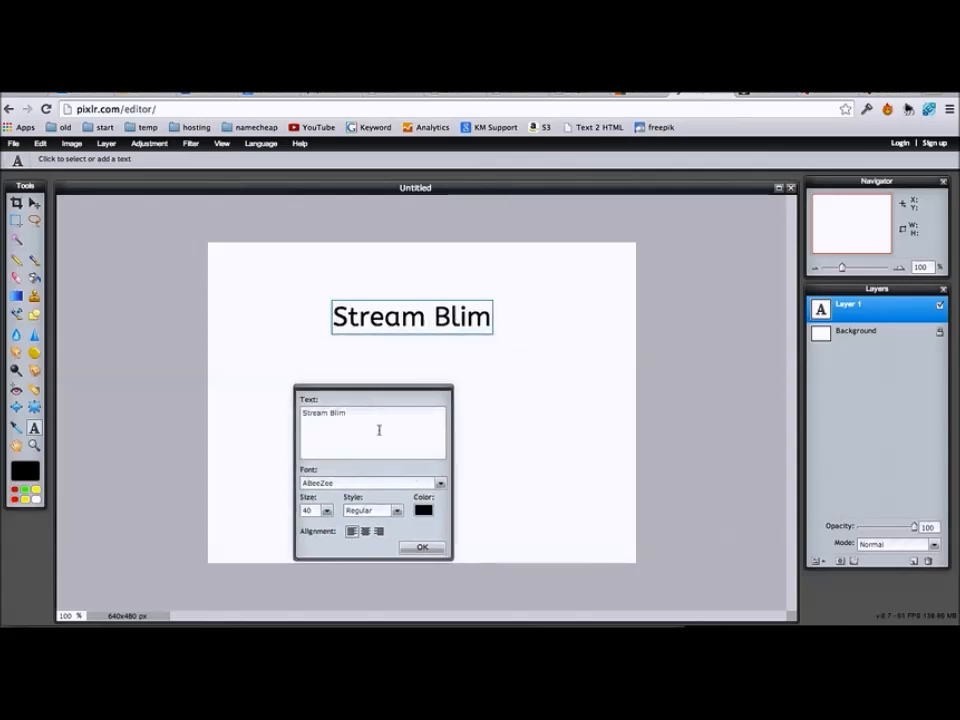
Colour the "Stream Blim" text dark blue (#19298c) and apply the text settings
click(426, 510)
drag(205, 170, 564, 367)
drag(503, 526, 496, 518)
drag(577, 478, 567, 490)
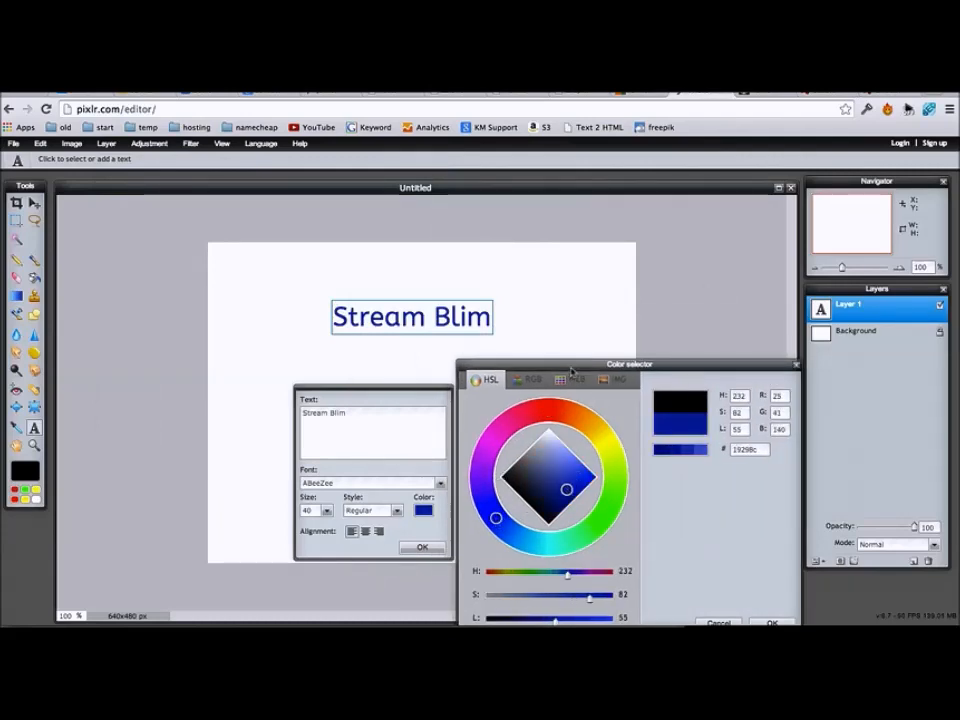
drag(571, 367, 370, 307)
click(565, 555)
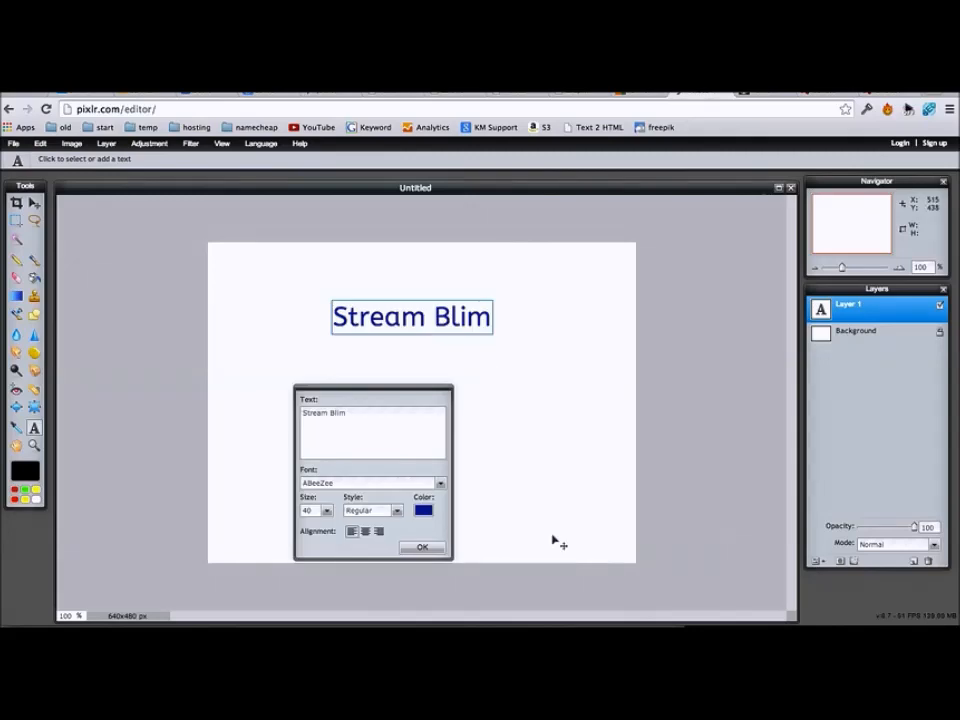
click(423, 549)
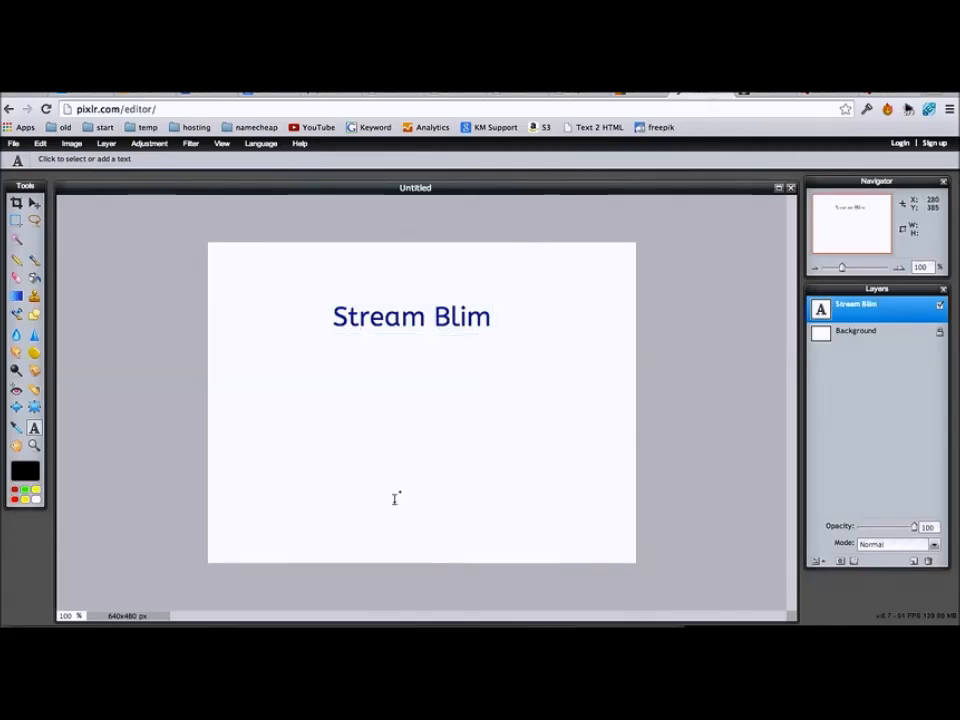
Add a second text just below the title reading "this can be your slogan"
click(348, 358)
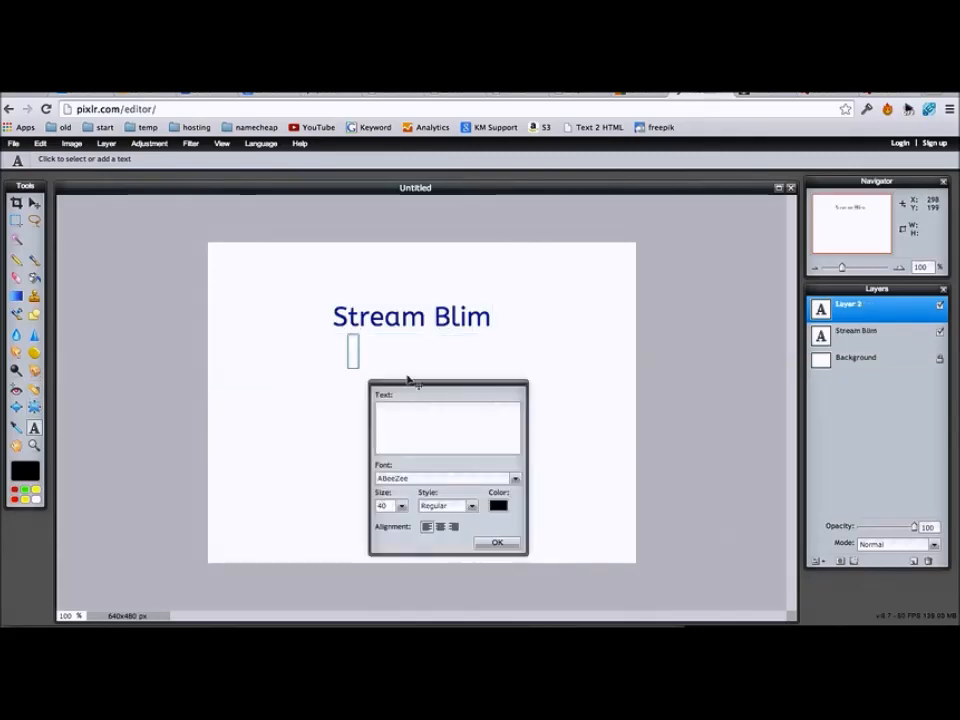
text(this cna be you)
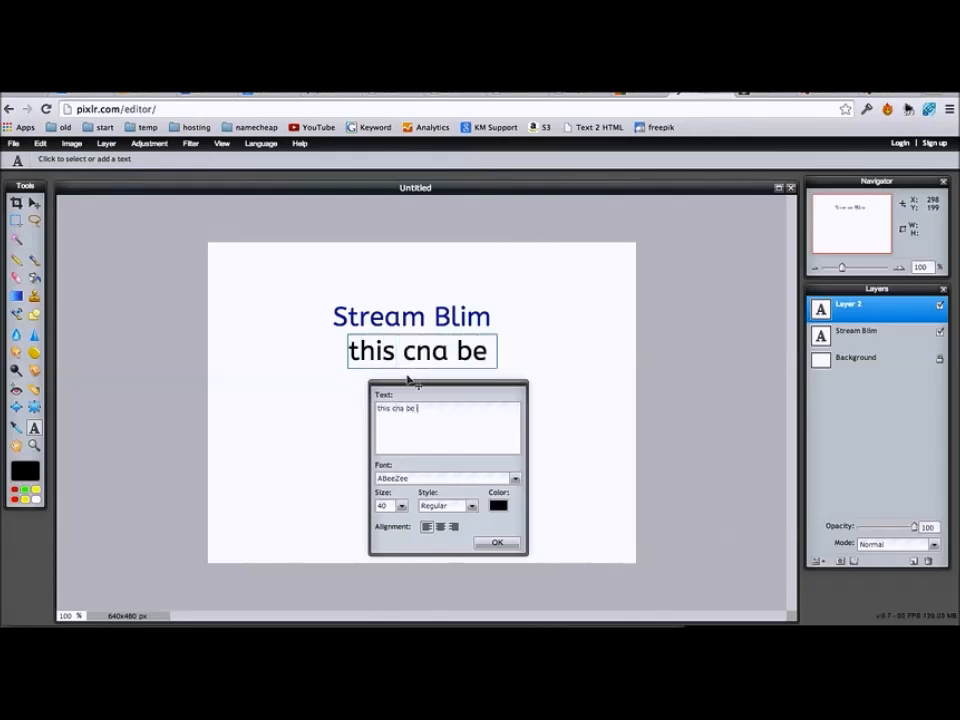
key(BackSpace)
key(BackSpace)
key(BackSpace)
key(BackSpace)
key(BackSpace)
key(BackSpace)
key(BackSpace)
key(BackSpace)
key(BackSpace)
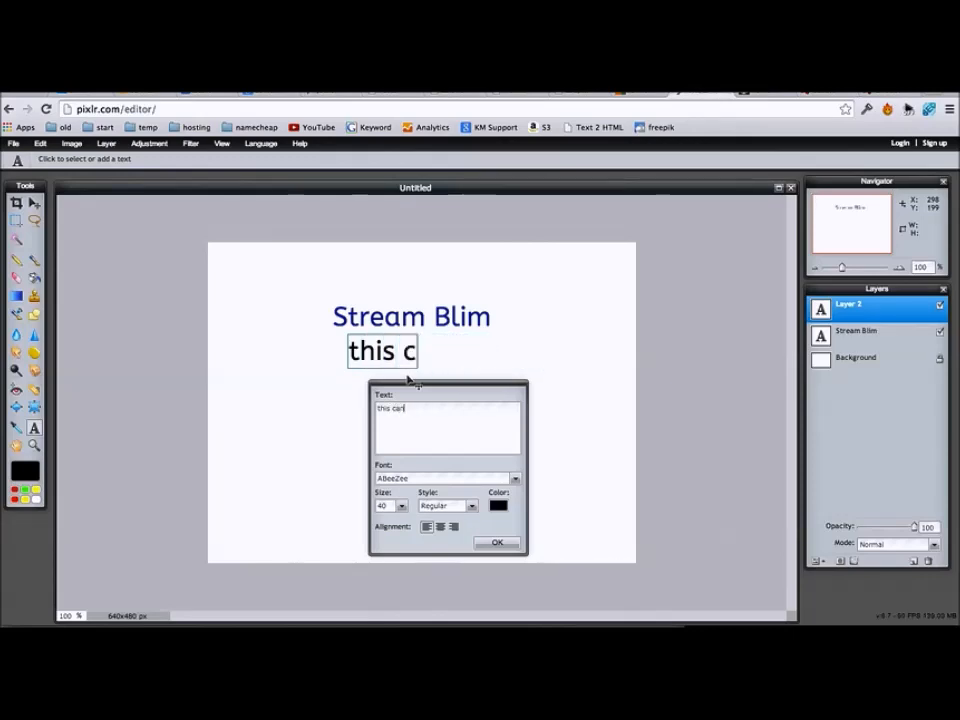
text(an be your slogan)
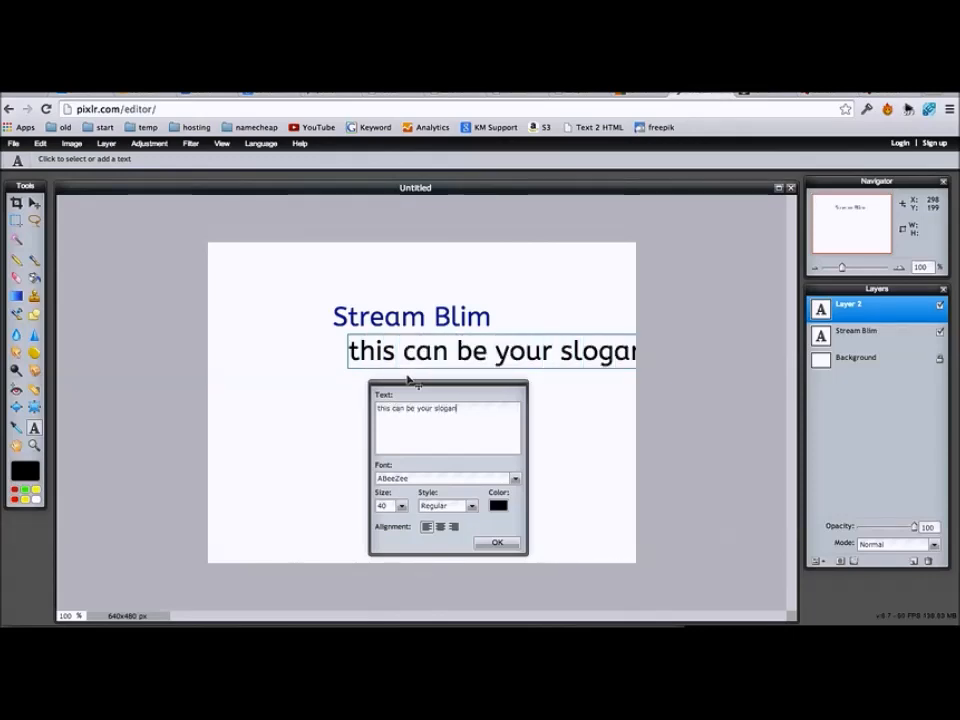
Set the slogan's font size to 20 and its colour to grey (#9e9e9e)
click(401, 507)
drag(347, 520, 345, 521)
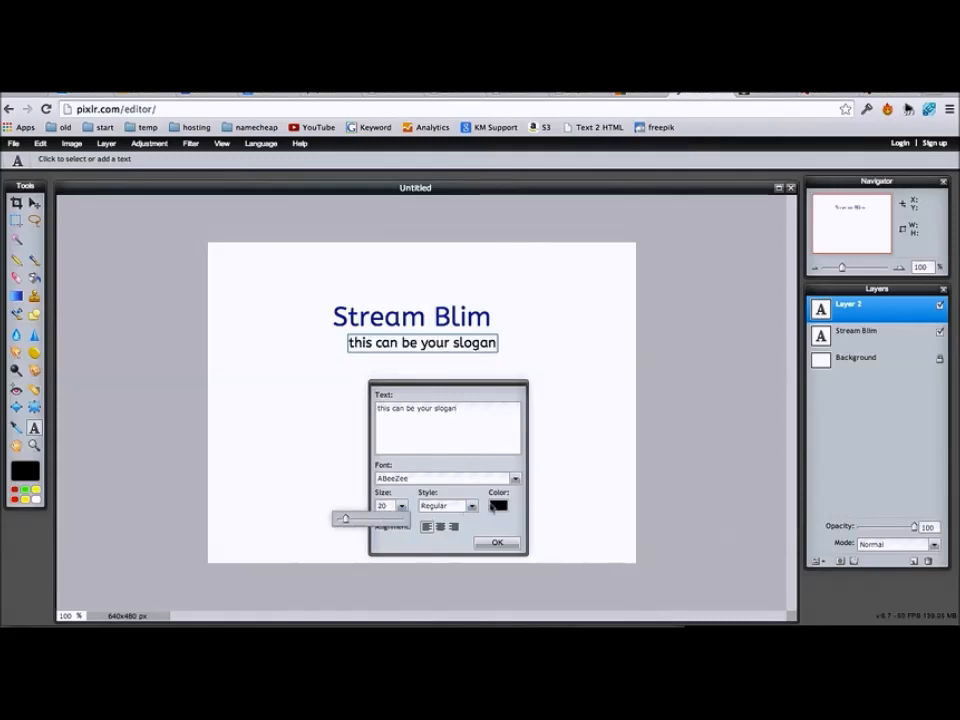
click(493, 507)
drag(334, 355, 322, 344)
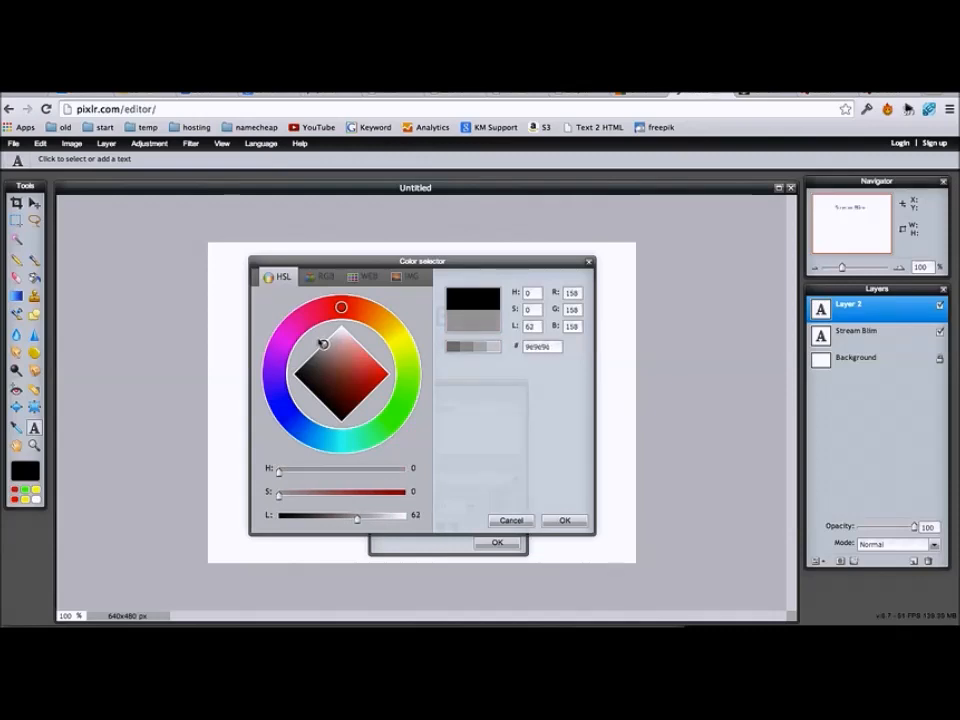
click(564, 520)
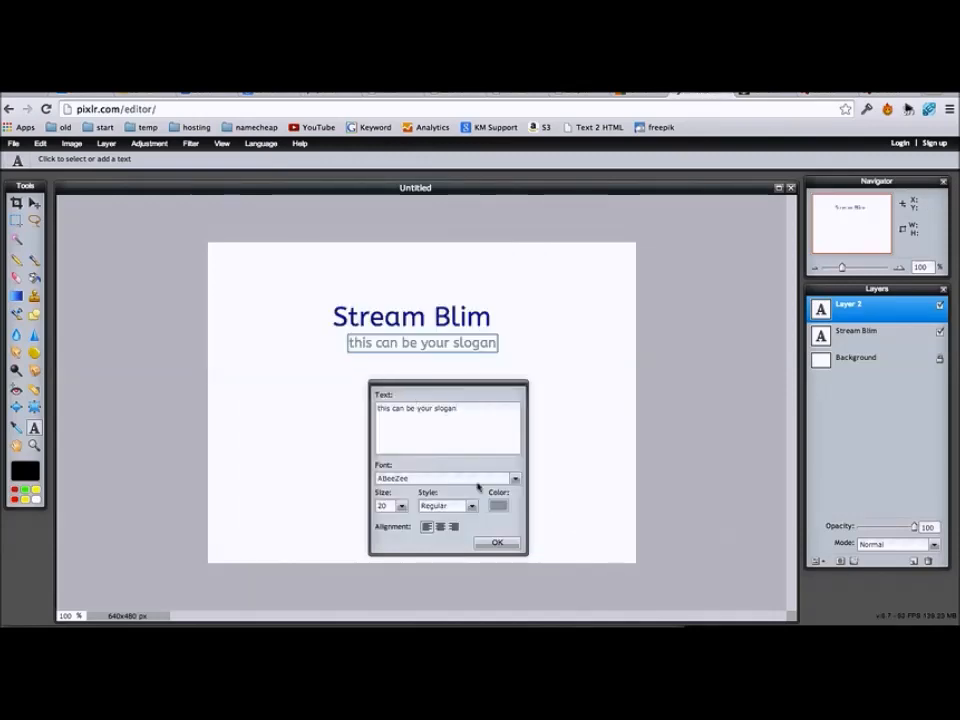
Reduce the slogan's font size a little further and move it directly beneath the title, aligned with the title's left edge
click(402, 508)
drag(345, 517, 343, 520)
click(497, 542)
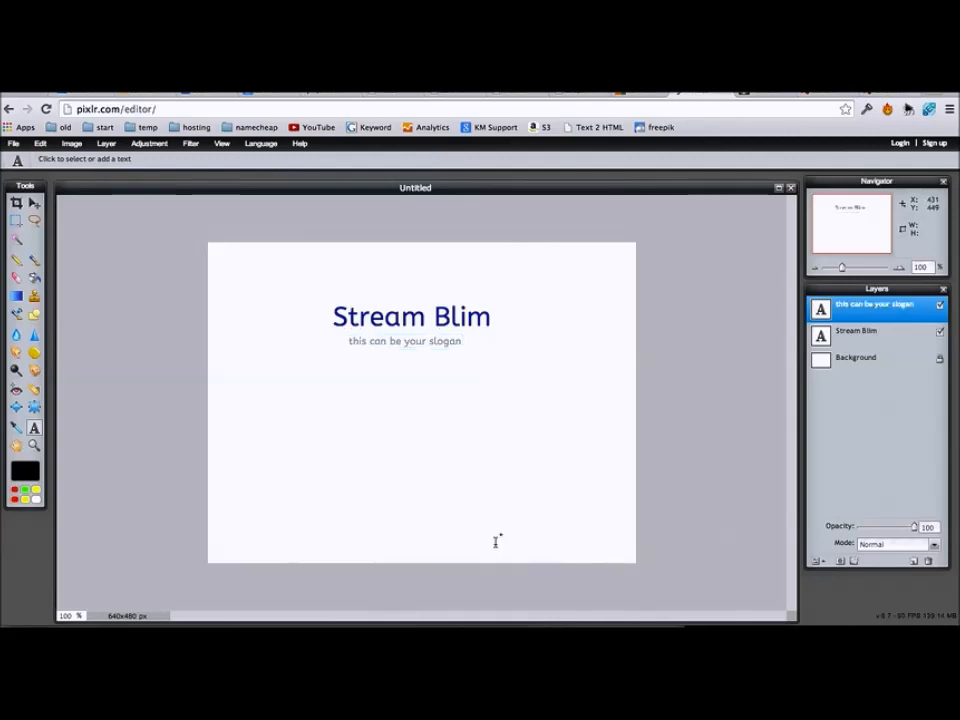
click(34, 202)
drag(360, 336, 389, 354)
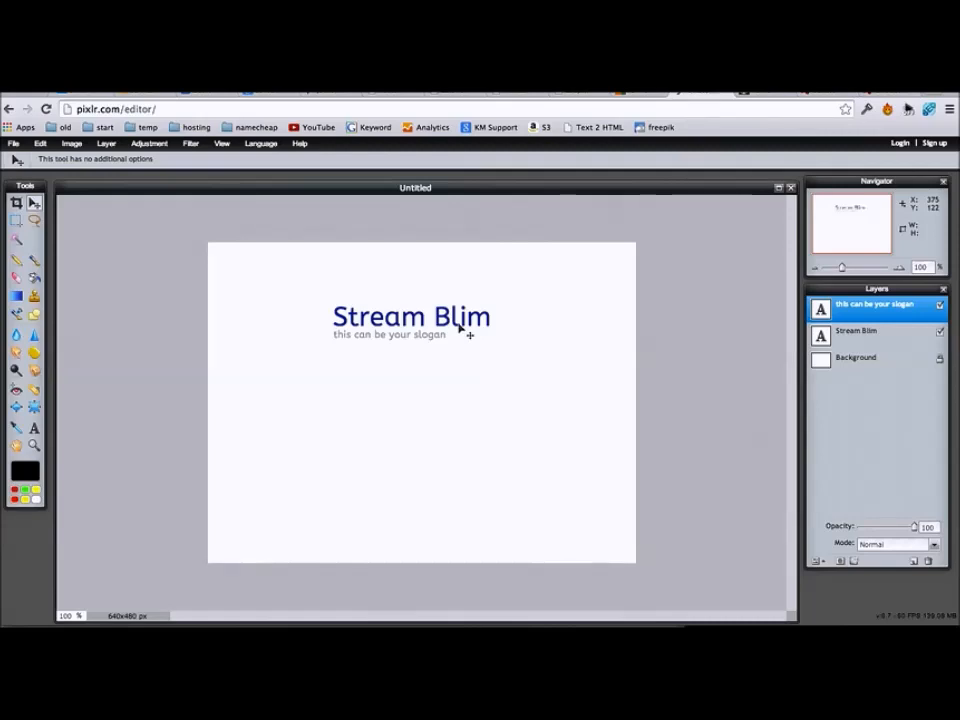
Add a new layer directly above the Stream Blim layer and choose the ellipse shape for drawing
click(848, 334)
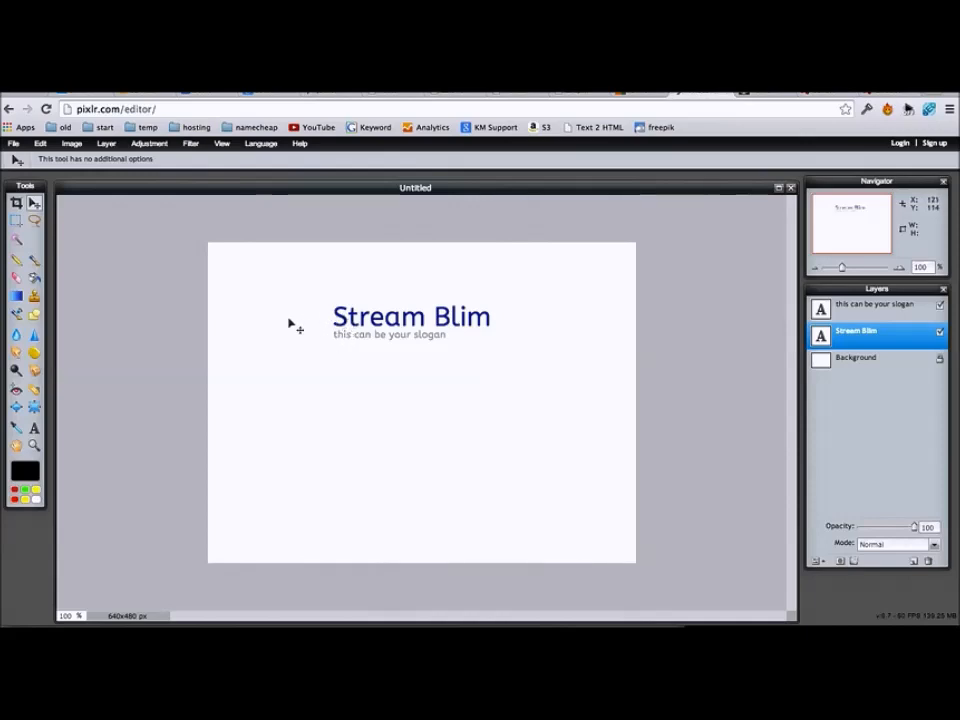
click(34, 316)
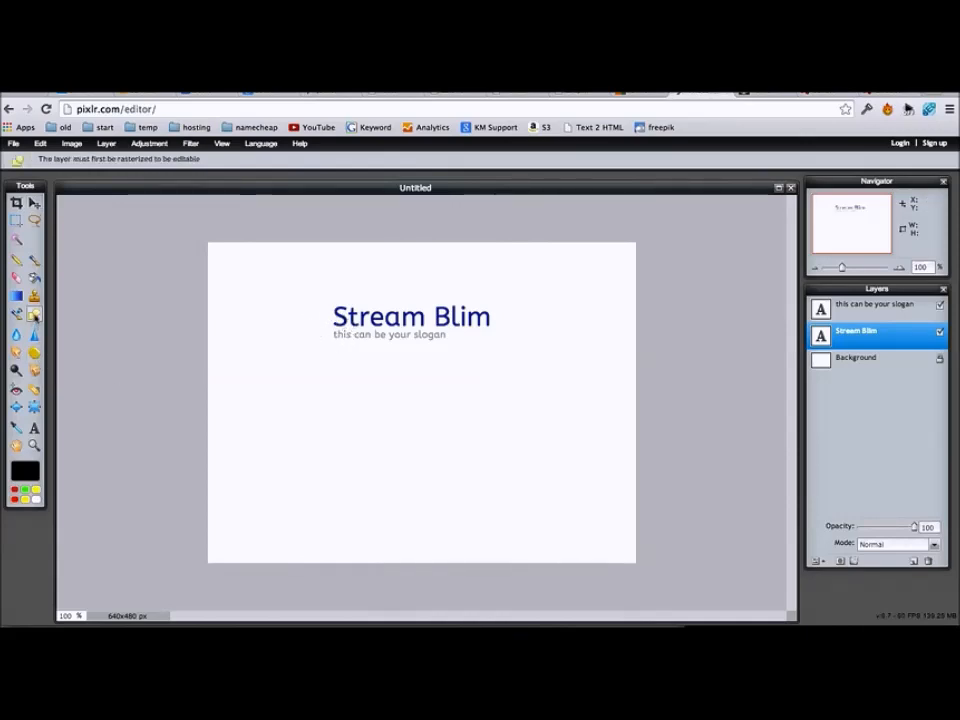
click(915, 562)
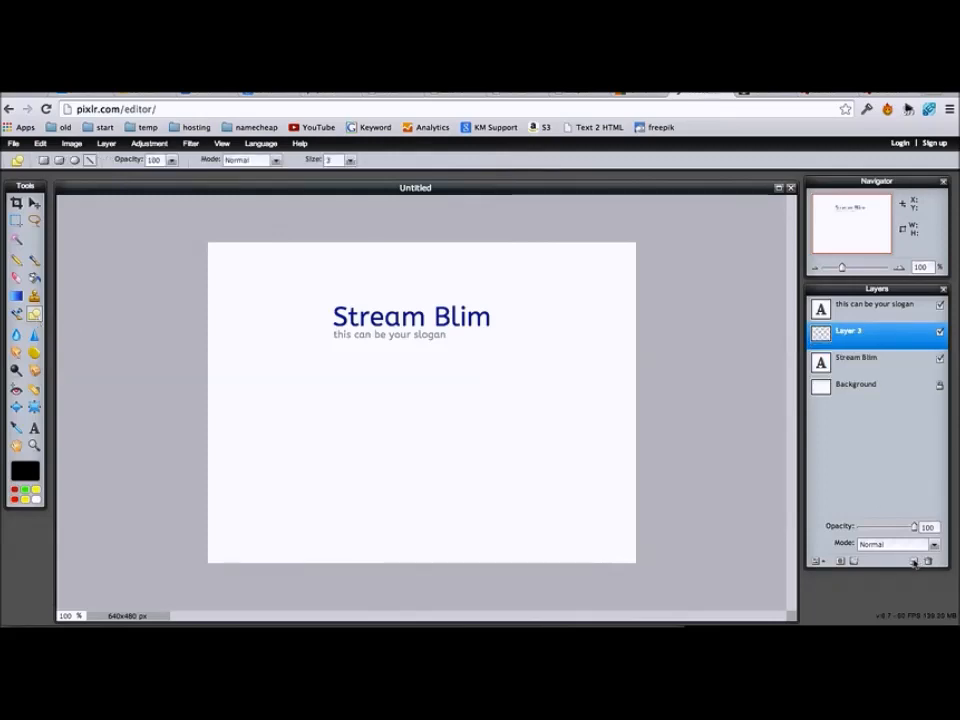
click(74, 160)
mouse_move(314, 321)
mouse_down()
mouse_move(324, 332)
mouse_move(315, 336)
mouse_move(330, 334)
mouse_up()
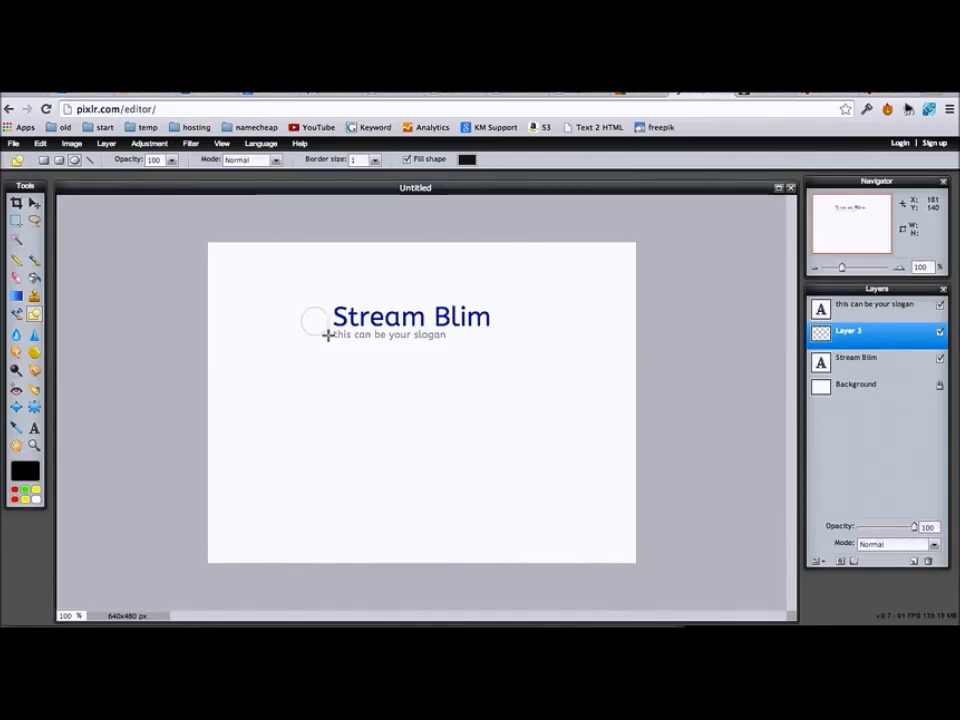
drag(328, 336, 328, 336)
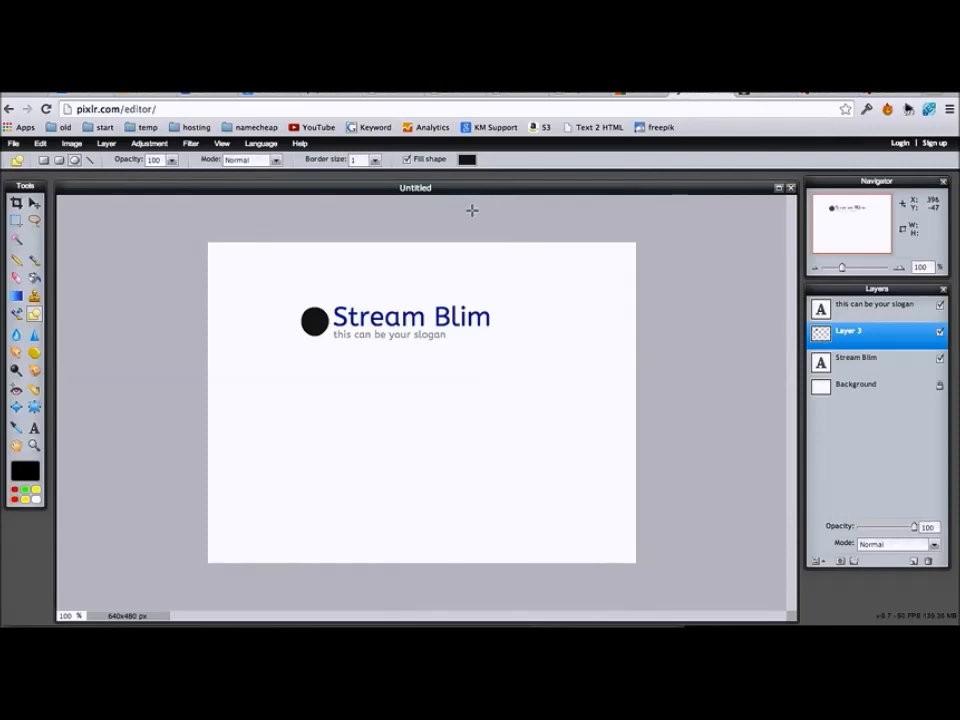
key(ctrl+z)
Set the ellipse's fill colour to a saturated orange
click(465, 160)
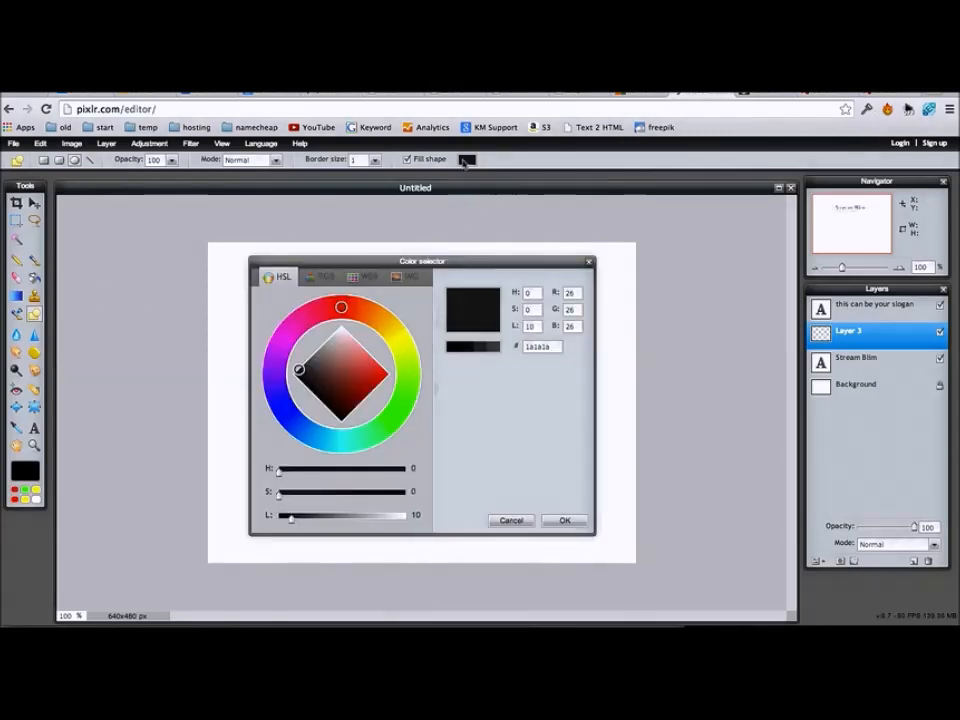
click(369, 313)
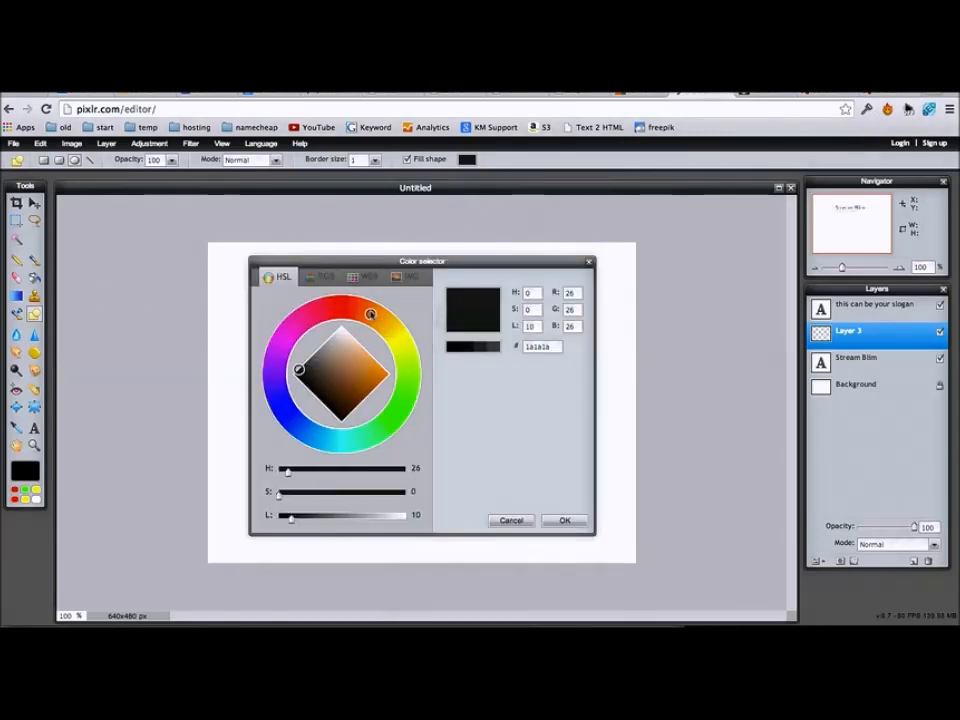
click(387, 373)
click(574, 518)
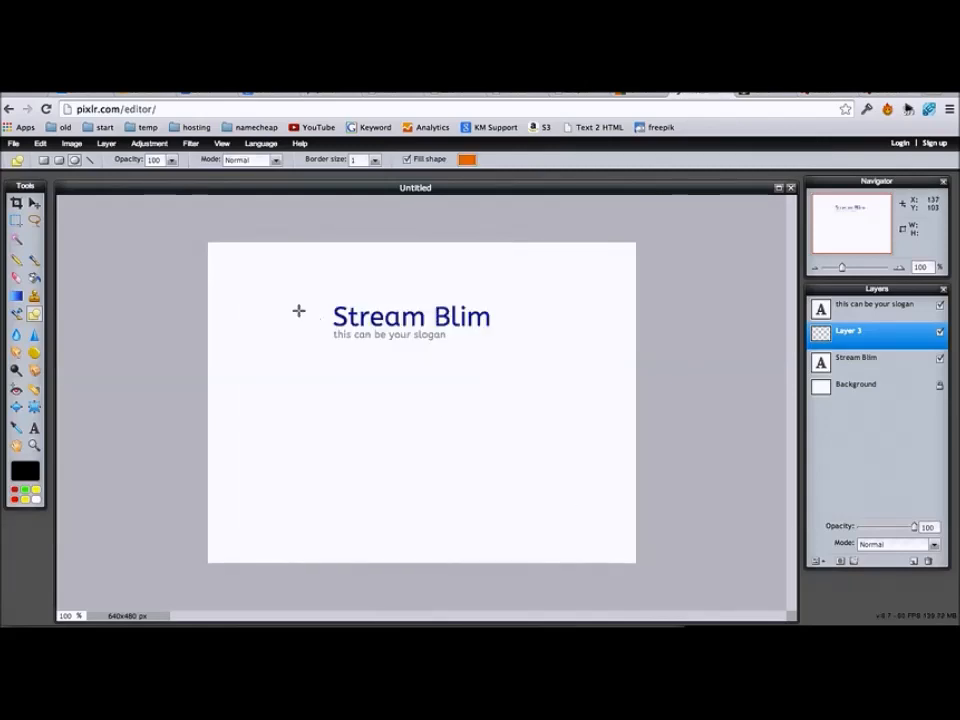
Set the ellipse border size to 0 and draw a borderless orange circle just left of the title
drag(296, 304, 329, 338)
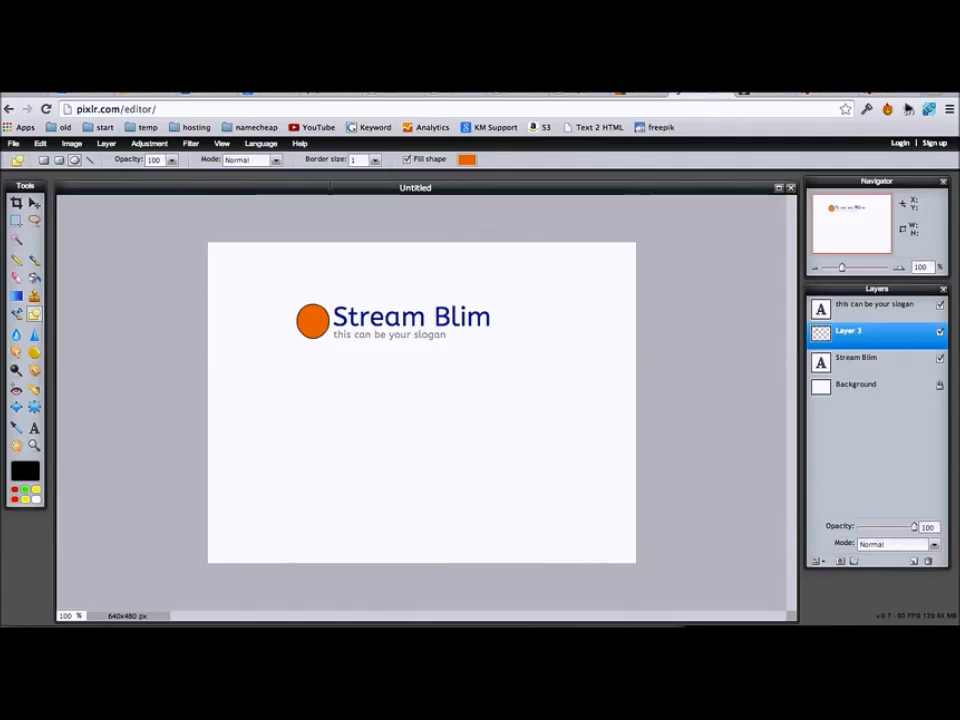
key(ctrl+z)
click(375, 160)
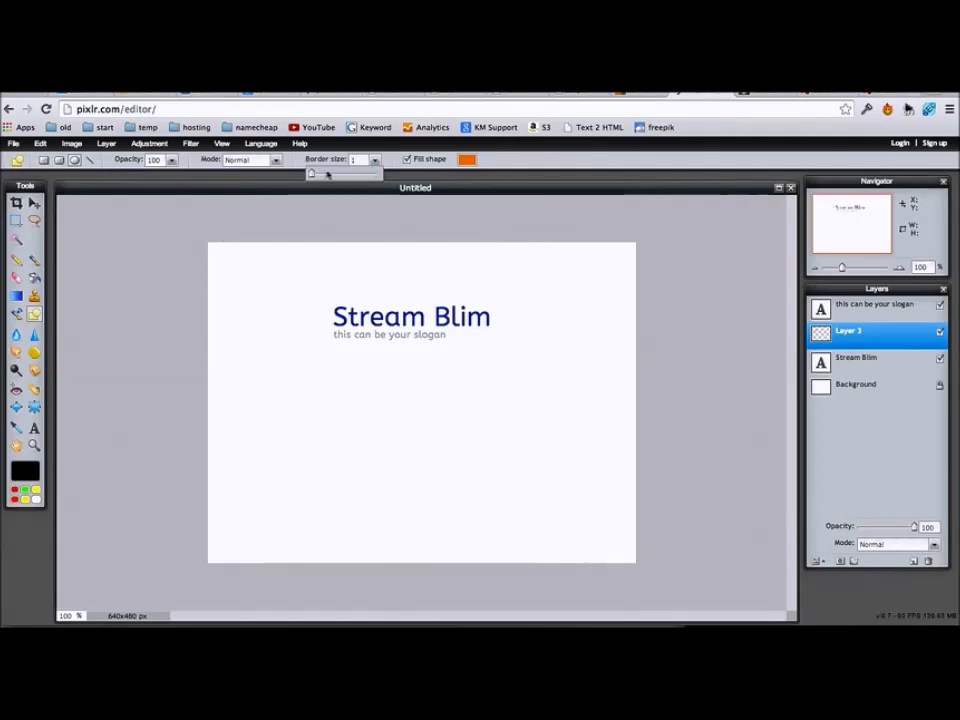
drag(307, 307, 342, 339)
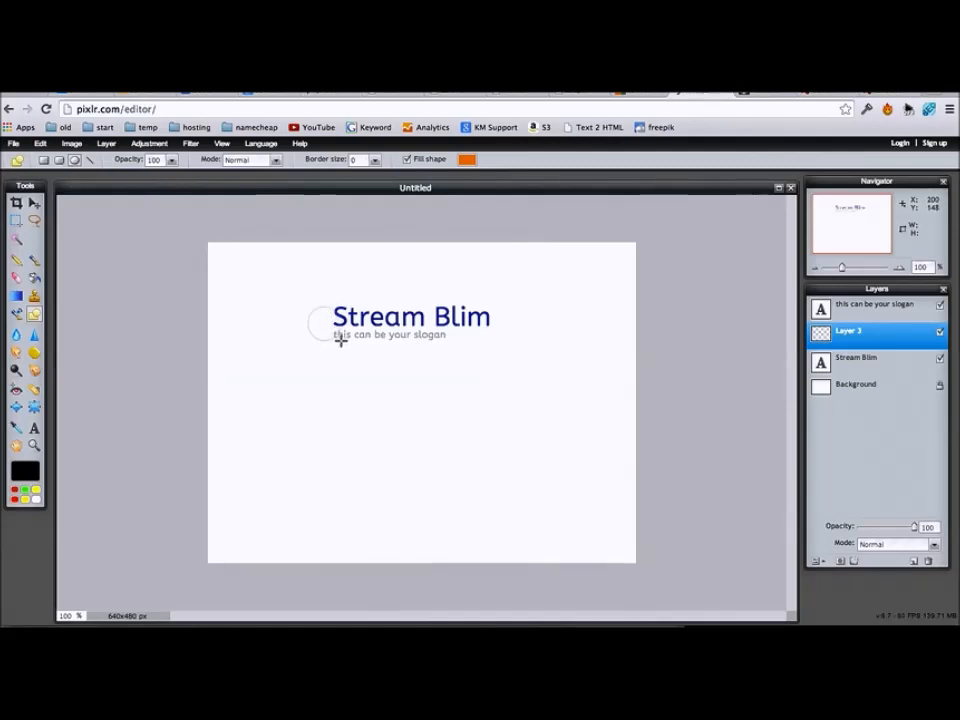
drag(340, 338, 318, 339)
key(v)
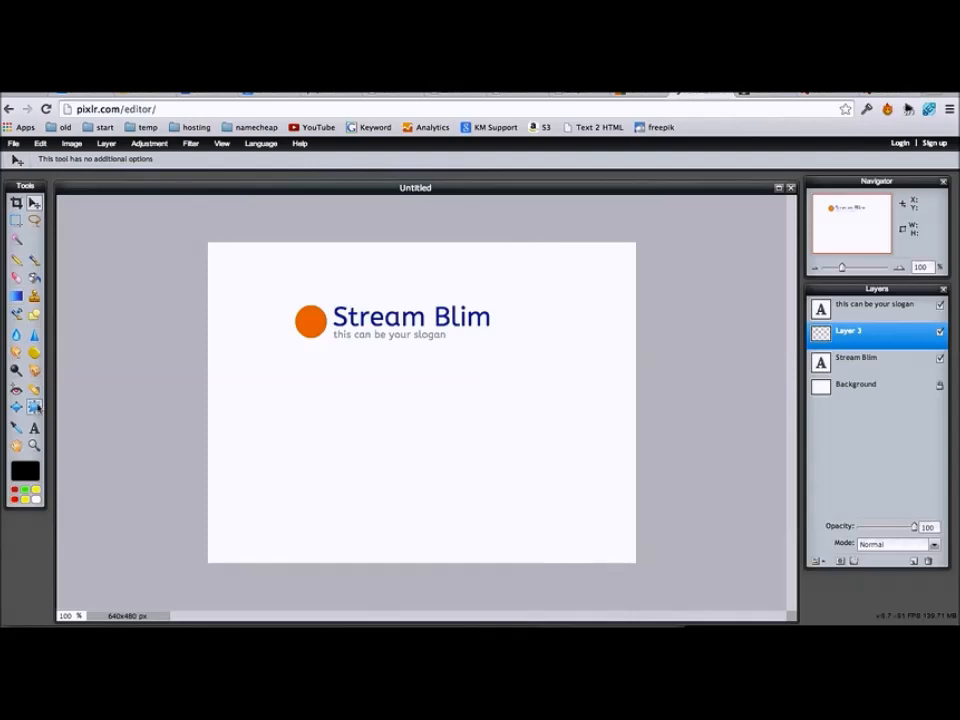
Draw a white-filled (#ffffff) ellipse over the orange circle's upper-left edge to cut a rounded bite out of it
click(31, 312)
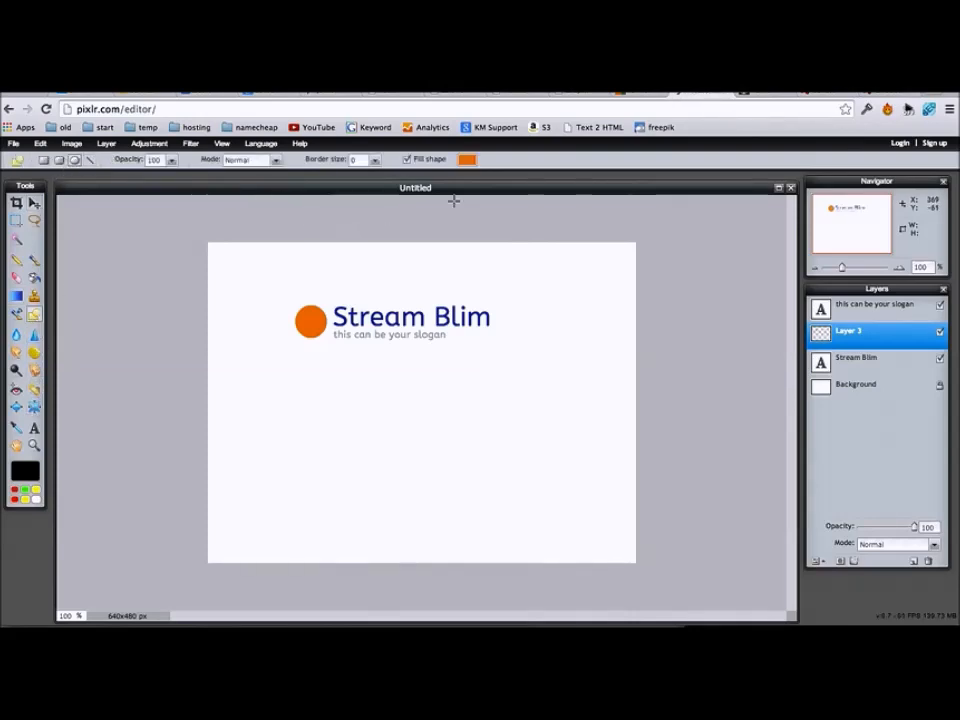
click(467, 162)
drag(314, 366, 333, 293)
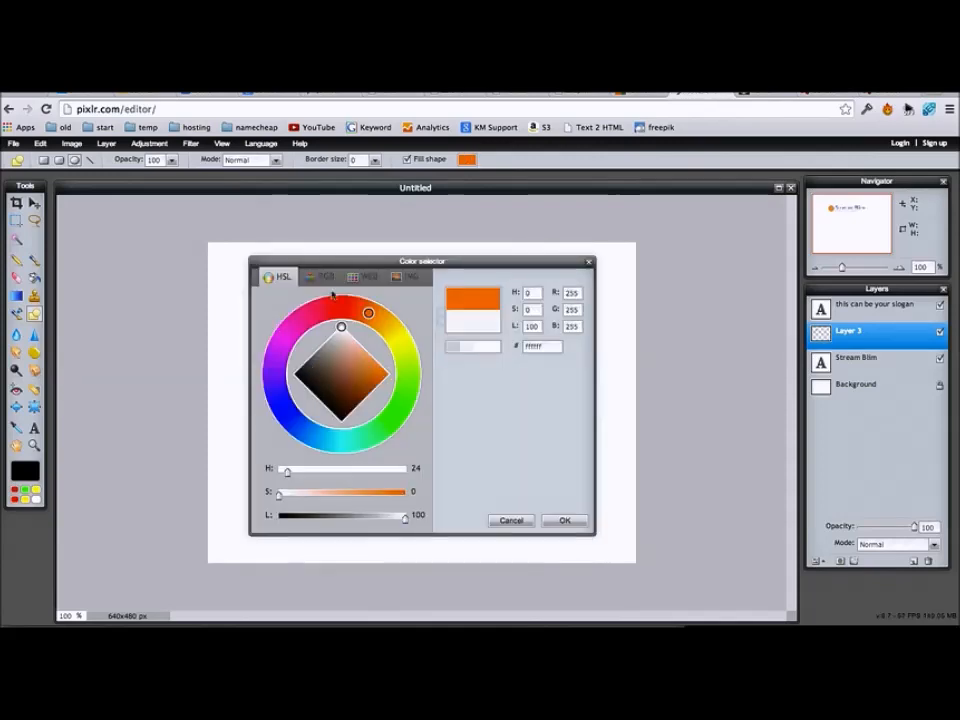
click(553, 519)
drag(265, 280, 310, 327)
key(v)
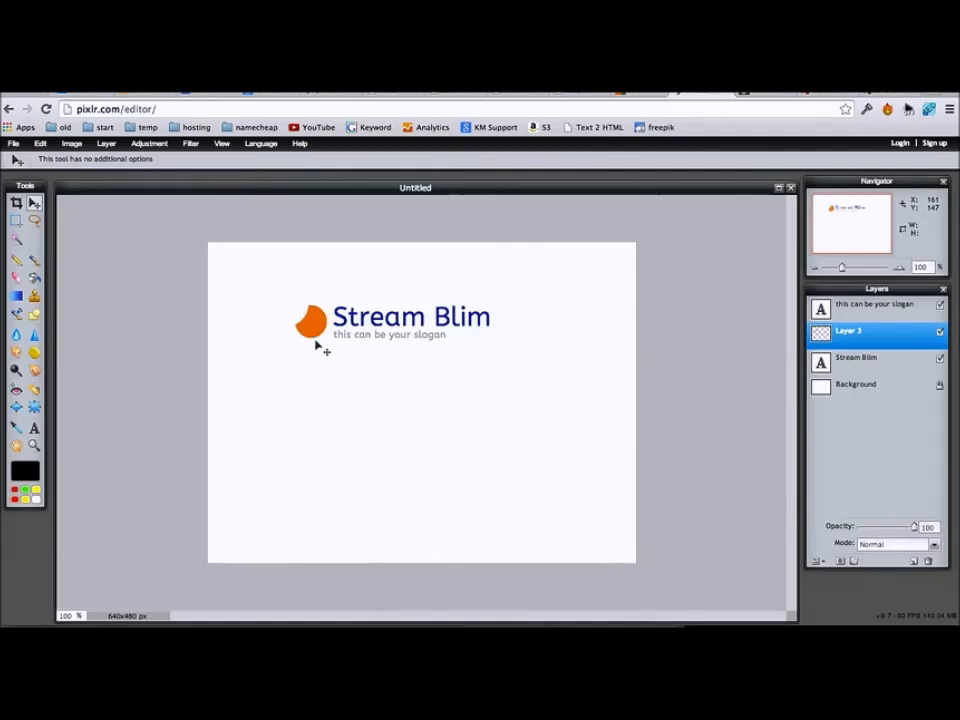
Duplicate Layer 3 with the orange shape and move the copy up and to the left of the original
key(ctrl+z)
right_click(813, 331)
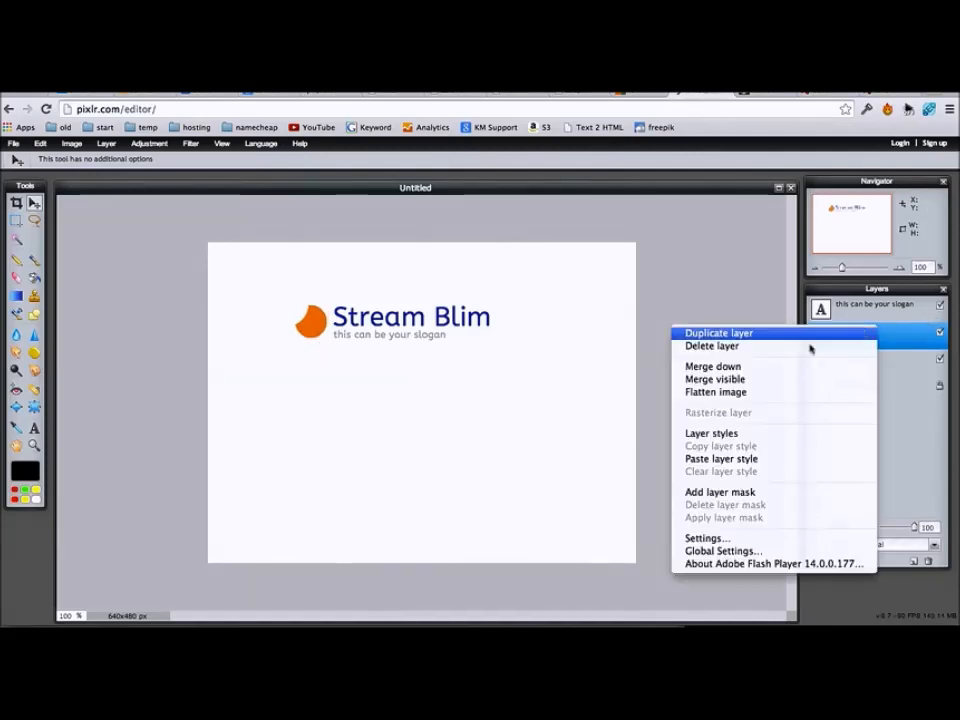
click(551, 305)
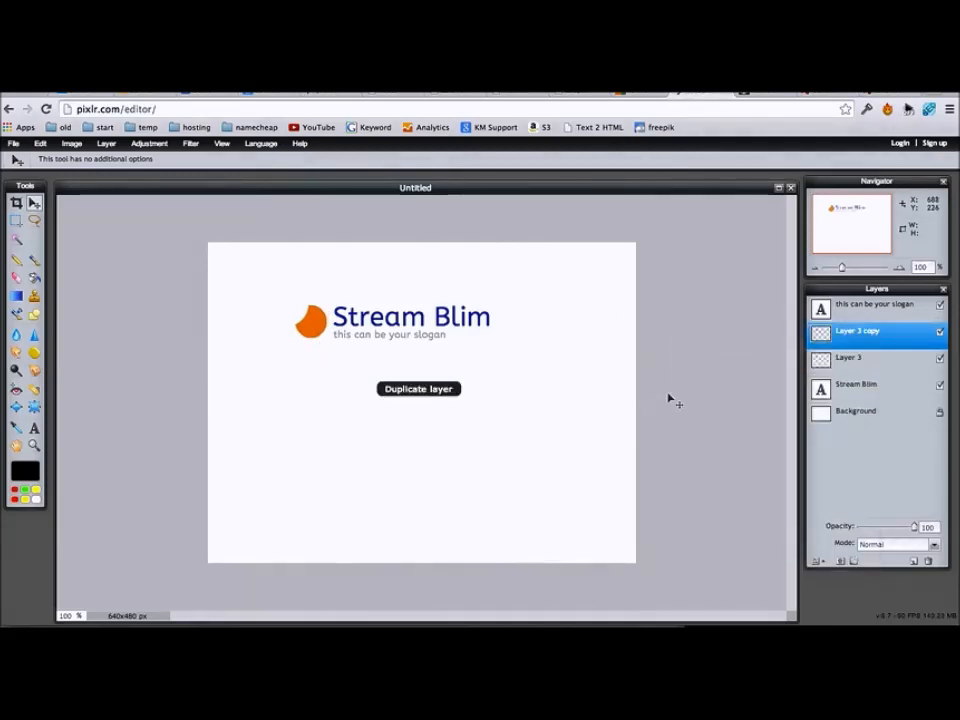
drag(328, 339, 301, 325)
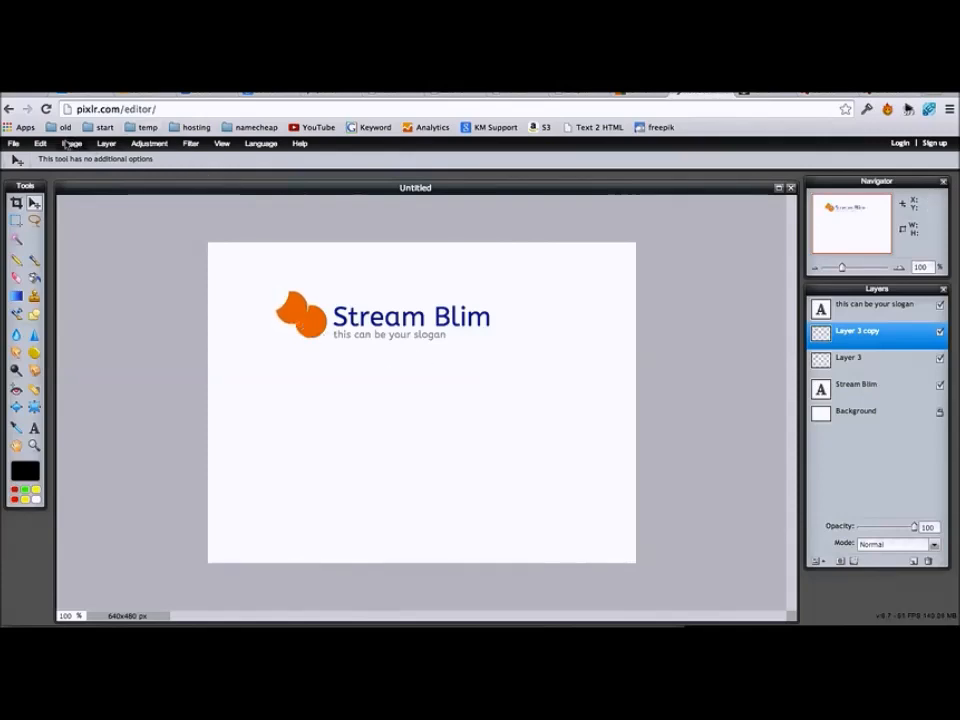
Shrink the copied orange shape with Free Transform and place it in the bite of the larger shape
click(72, 143)
mouse_move(40, 143)
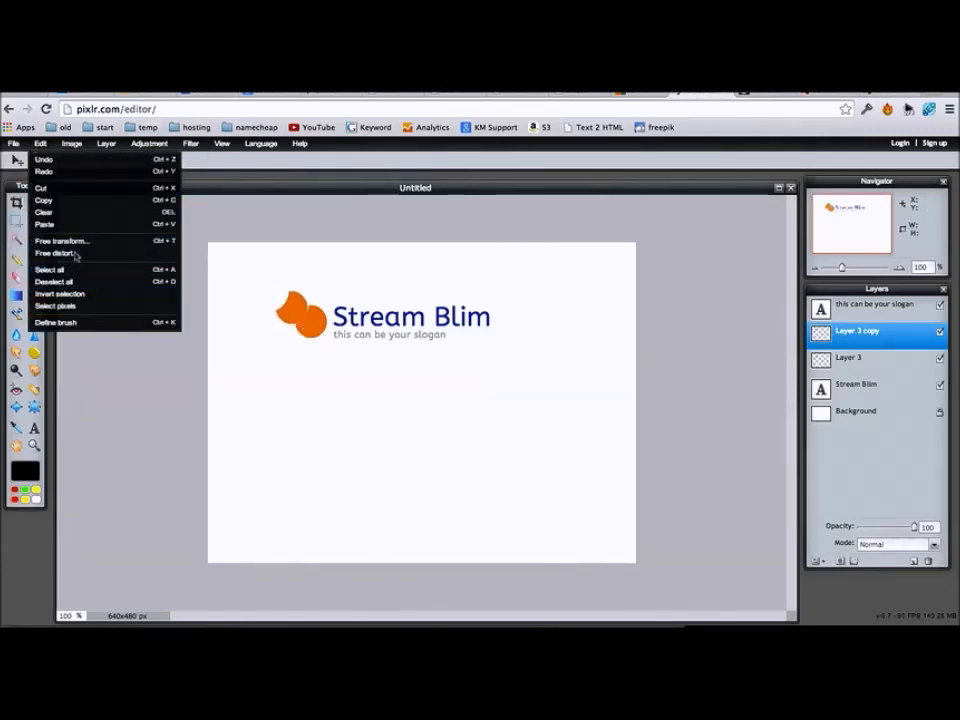
click(84, 243)
drag(245, 321, 264, 309)
click(325, 347)
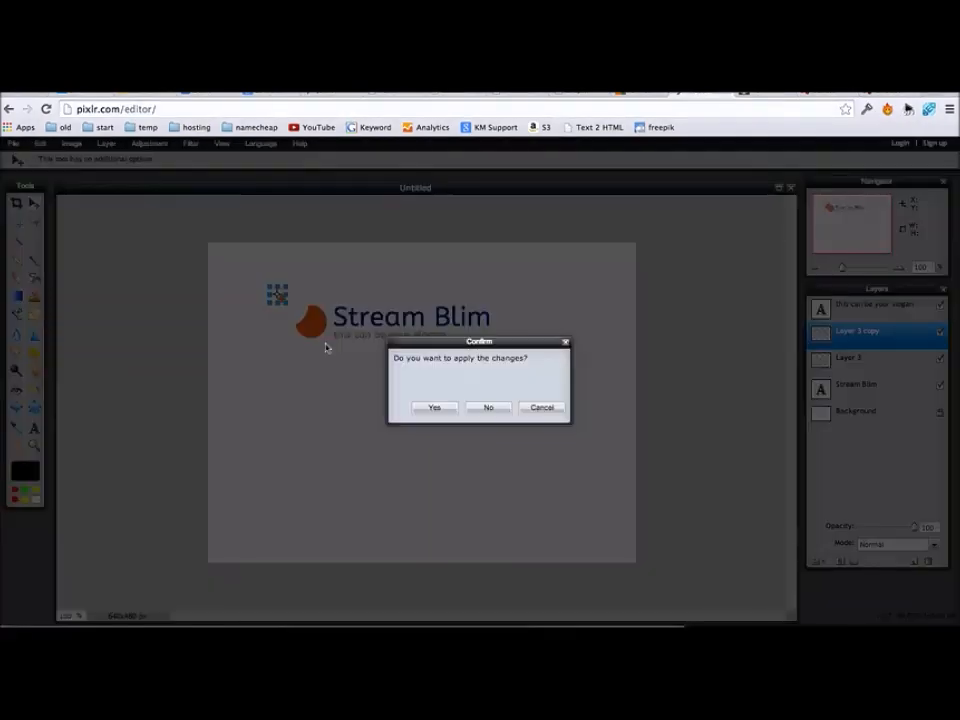
click(430, 408)
drag(309, 374, 327, 390)
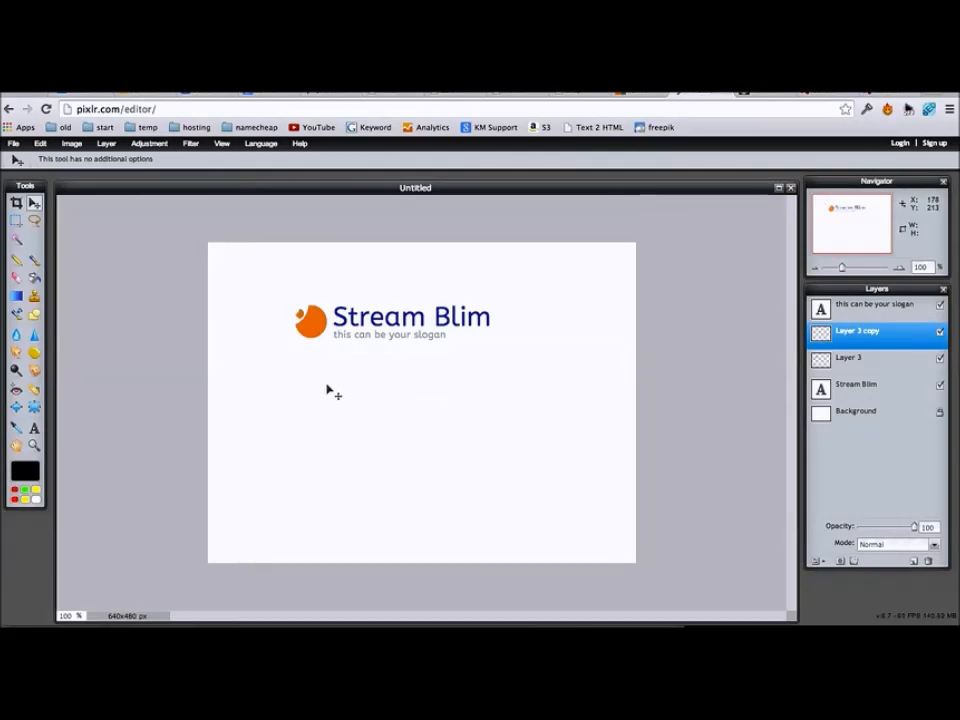
Duplicate the small orange shape's layer and move the copy onto the middle of the large orange shape
right_click(864, 331)
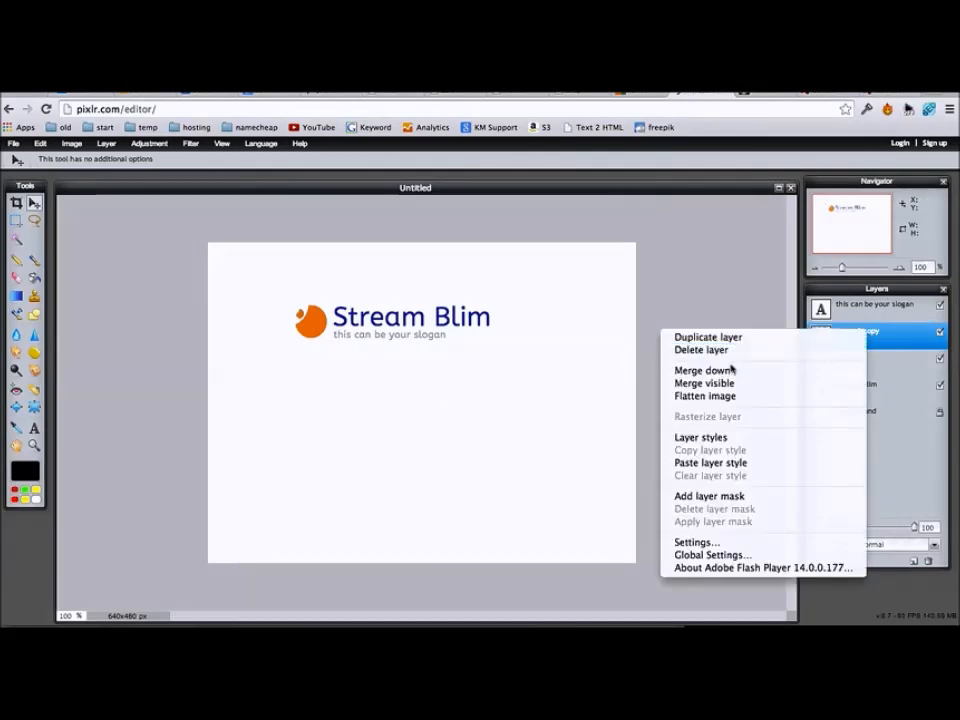
click(708, 337)
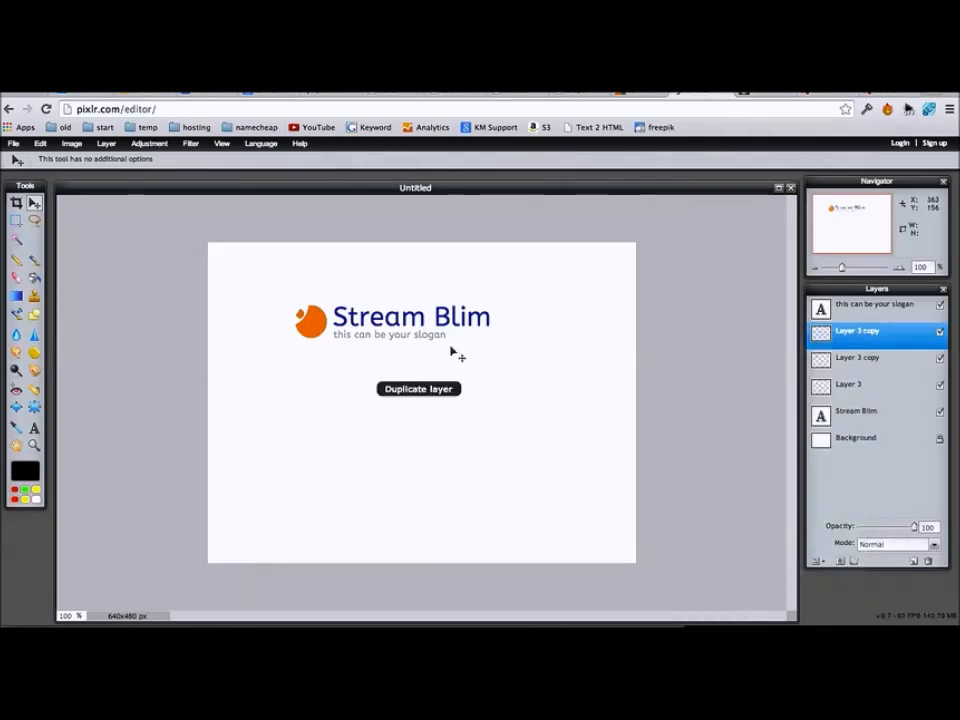
drag(300, 323, 326, 347)
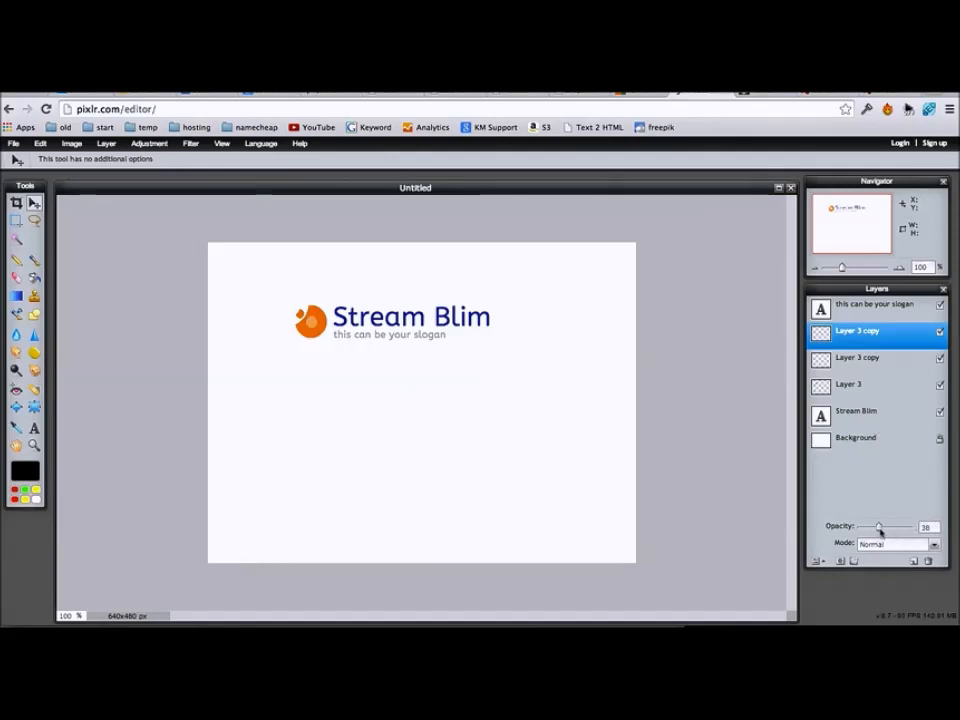
Set the top Layer 3 copy's blend mode to Add and lower its opacity to 7
click(891, 545)
click(892, 552)
click(891, 549)
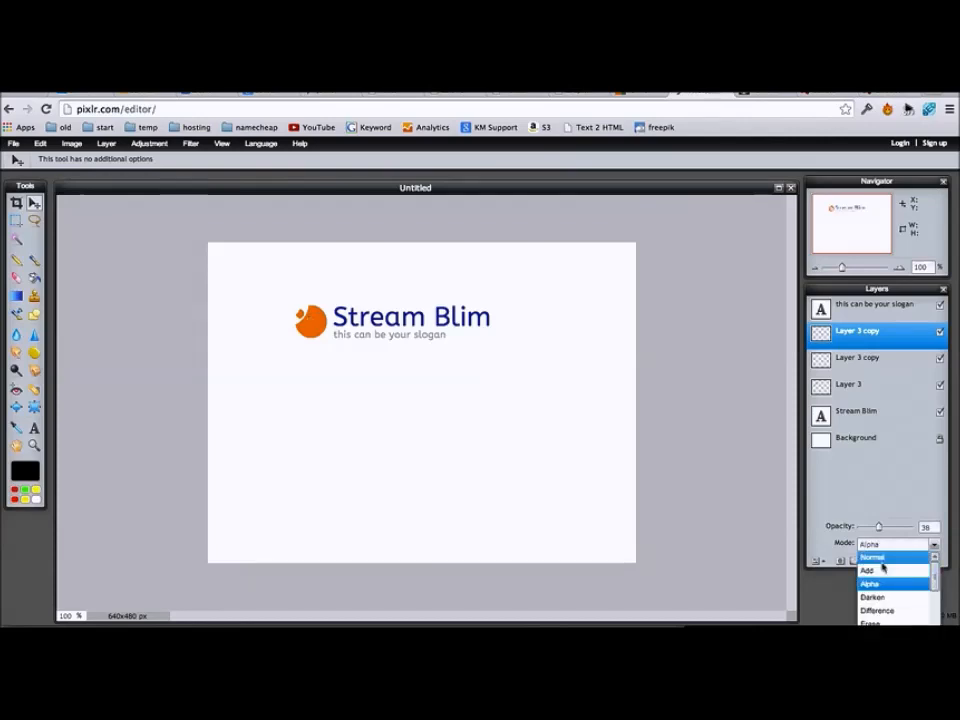
click(883, 570)
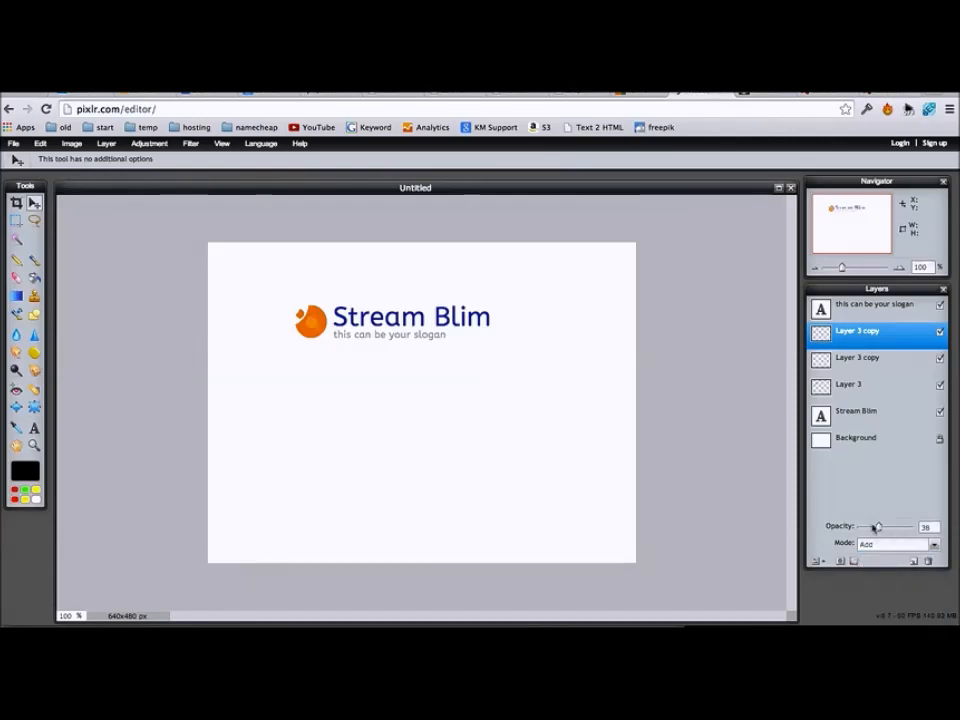
drag(870, 532, 866, 533)
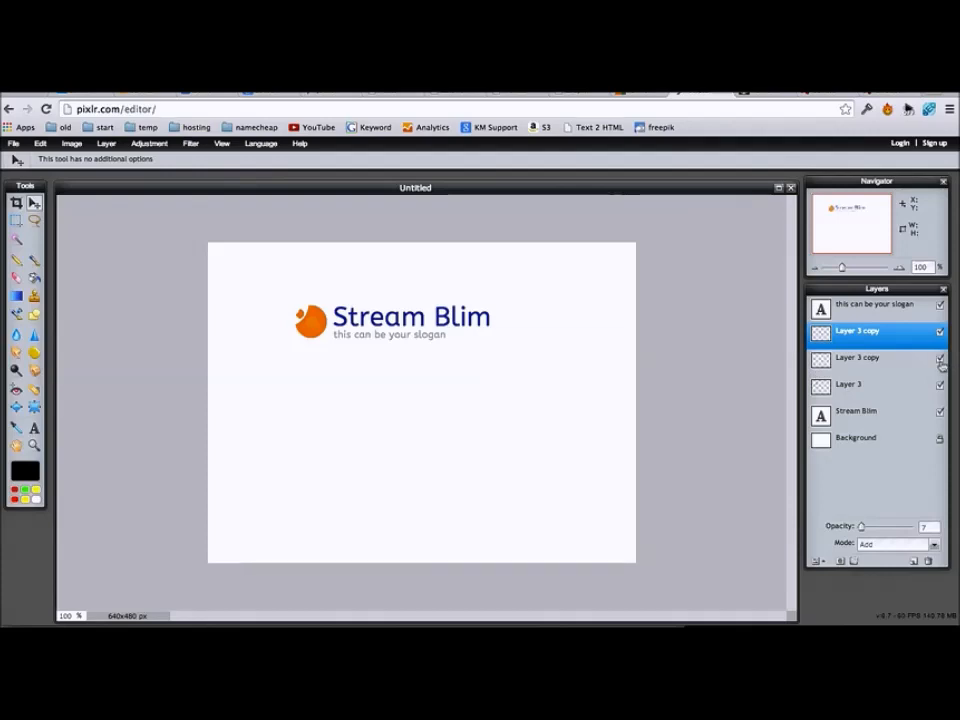
Add a faint drop shadow to Layer 3 with distance 3 and opacity 4
click(880, 385)
right_click(866, 380)
click(705, 481)
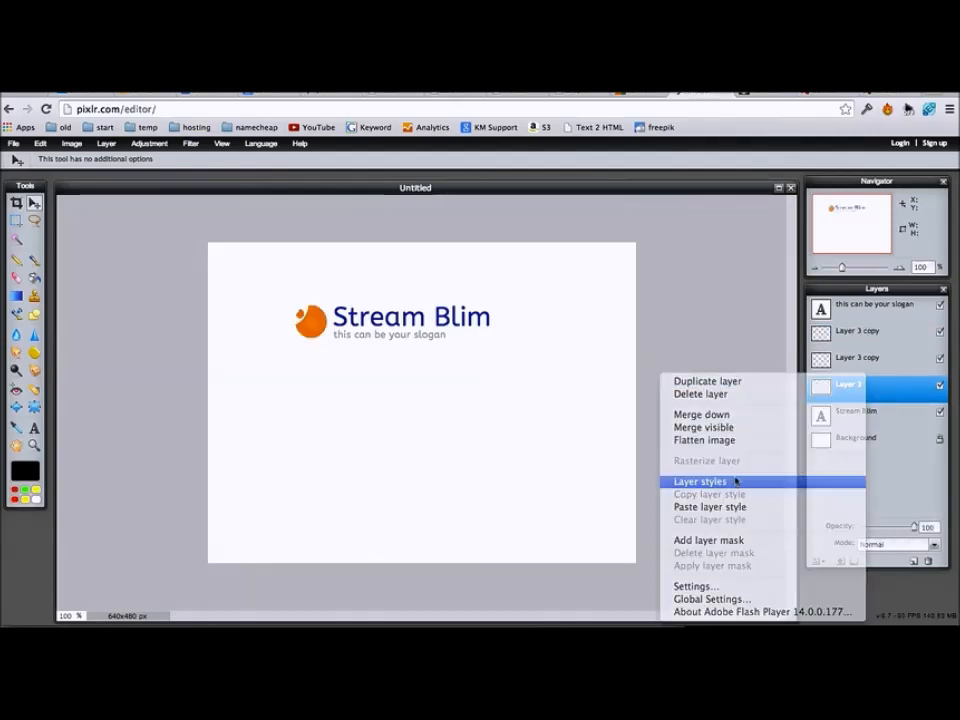
click(560, 392)
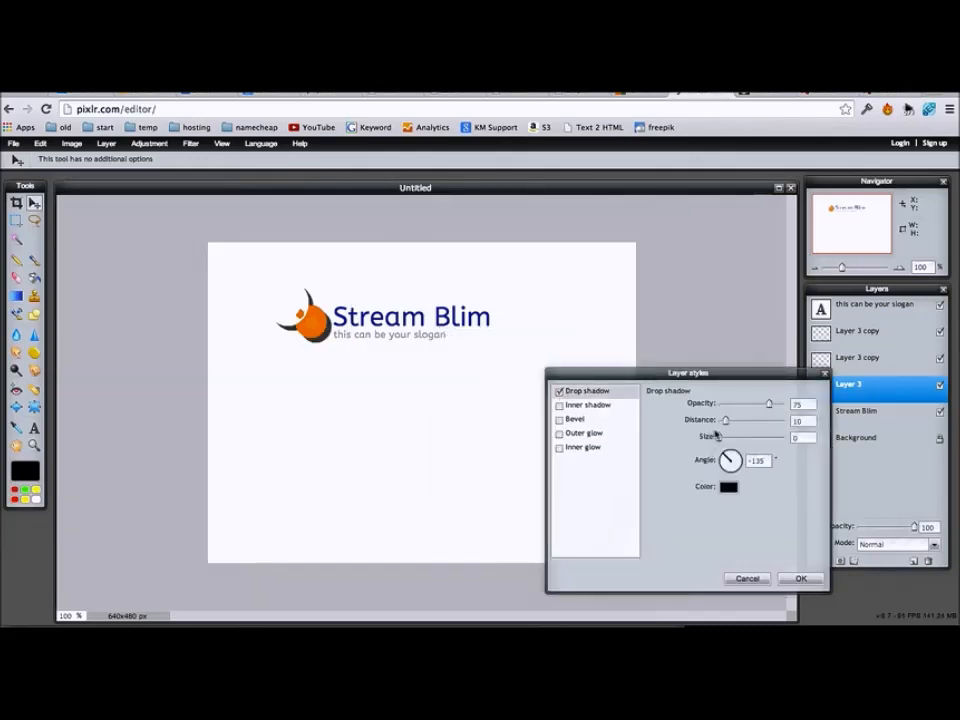
drag(725, 421, 721, 421)
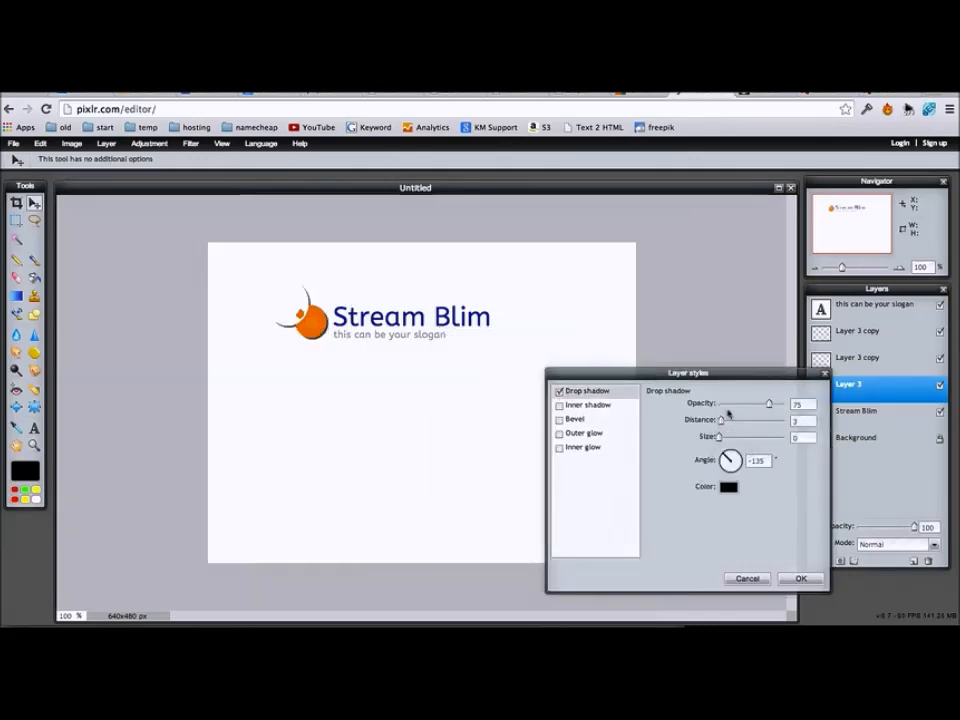
click(724, 405)
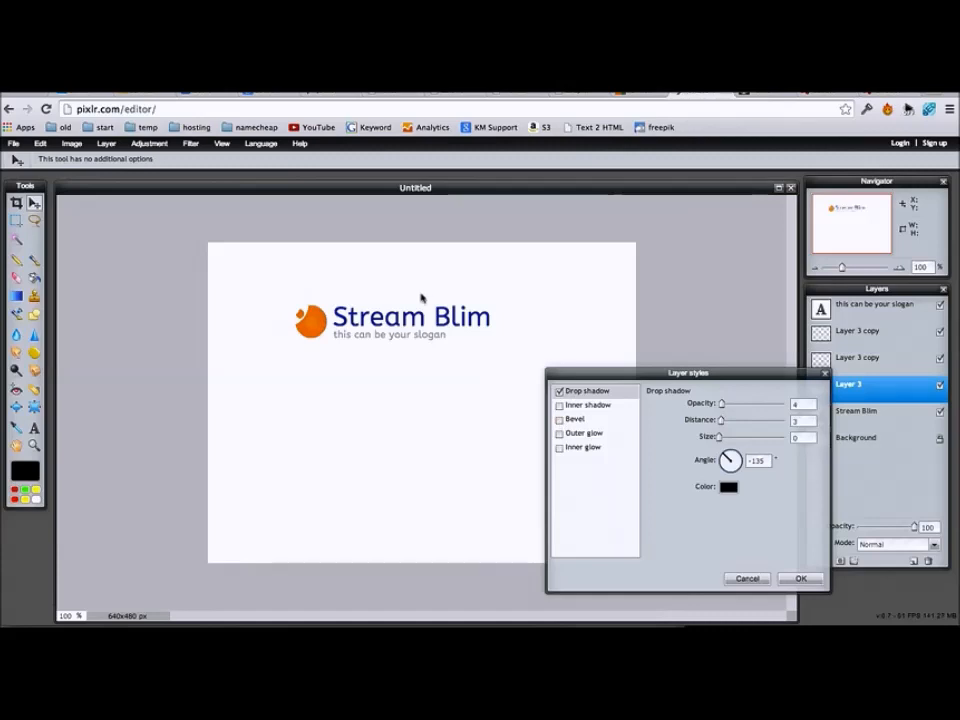
Try inner shadow, outer glow, inner glow and bevel on Layer 3, and apply the layer styles with only the drop shadow enabled
click(561, 406)
click(561, 406)
click(561, 406)
click(562, 405)
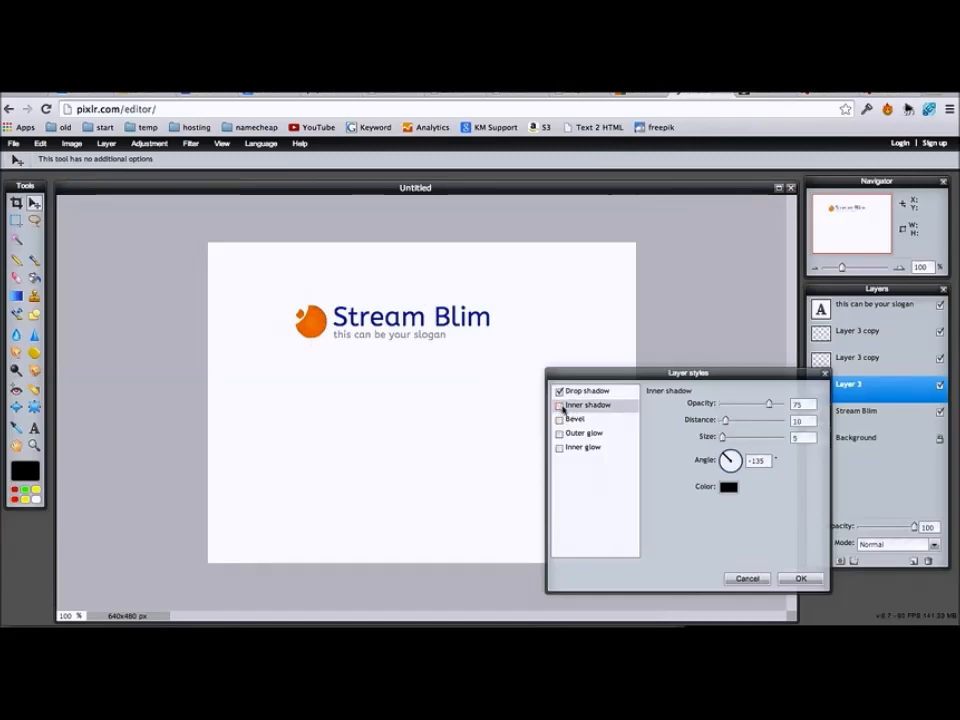
click(560, 434)
click(560, 434)
click(560, 448)
click(560, 448)
click(561, 420)
click(561, 420)
click(799, 579)
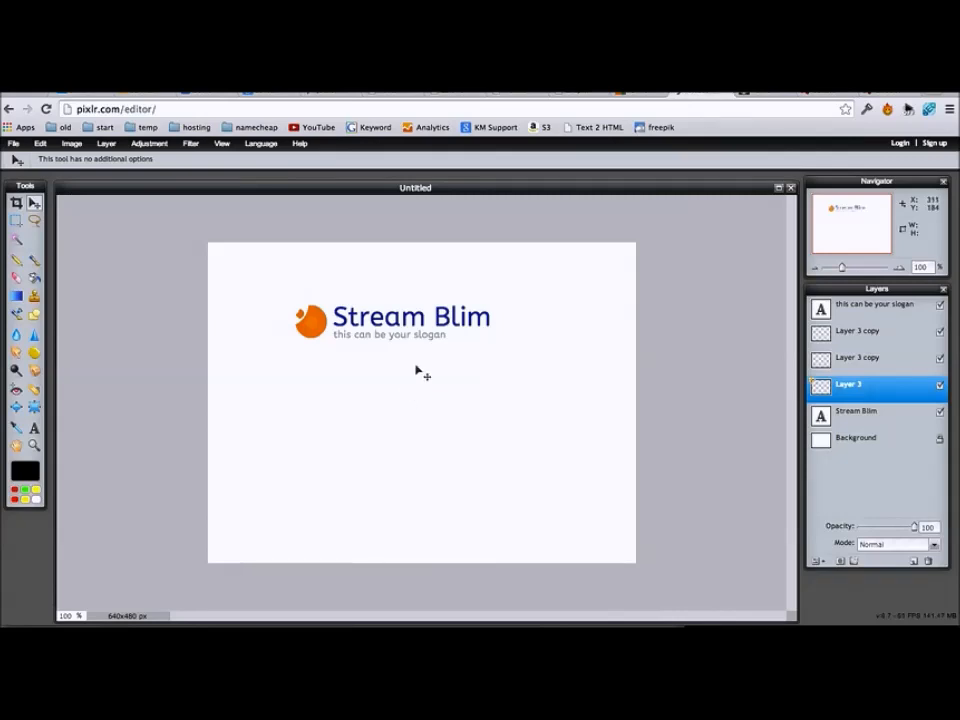
Change the "Stream Blim" title's text color to green (#1c8035)
click(34, 427)
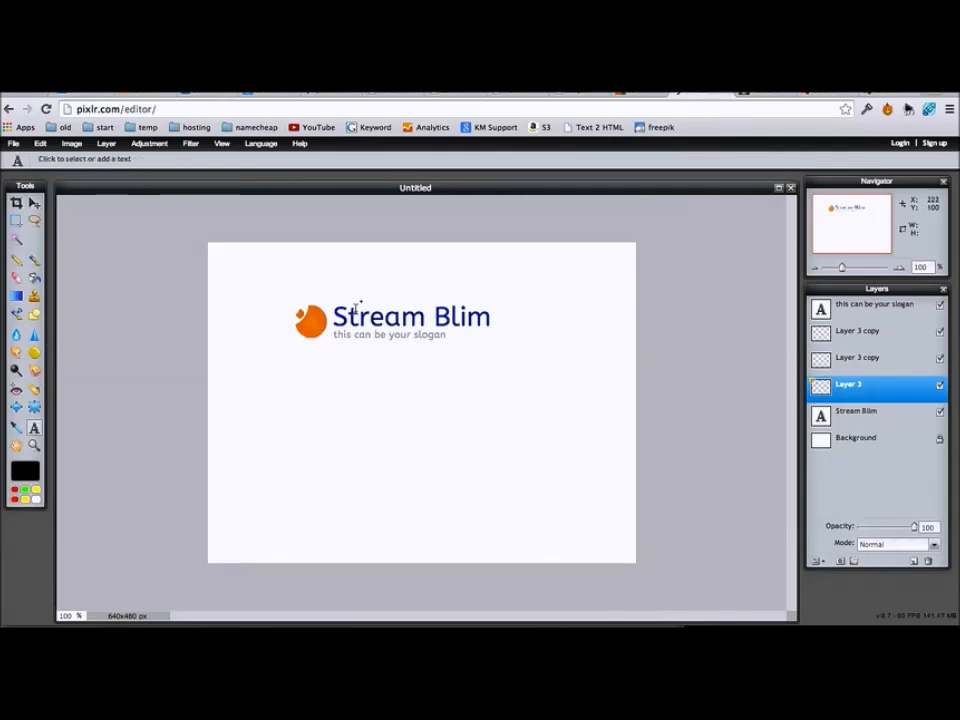
click(394, 318)
click(541, 504)
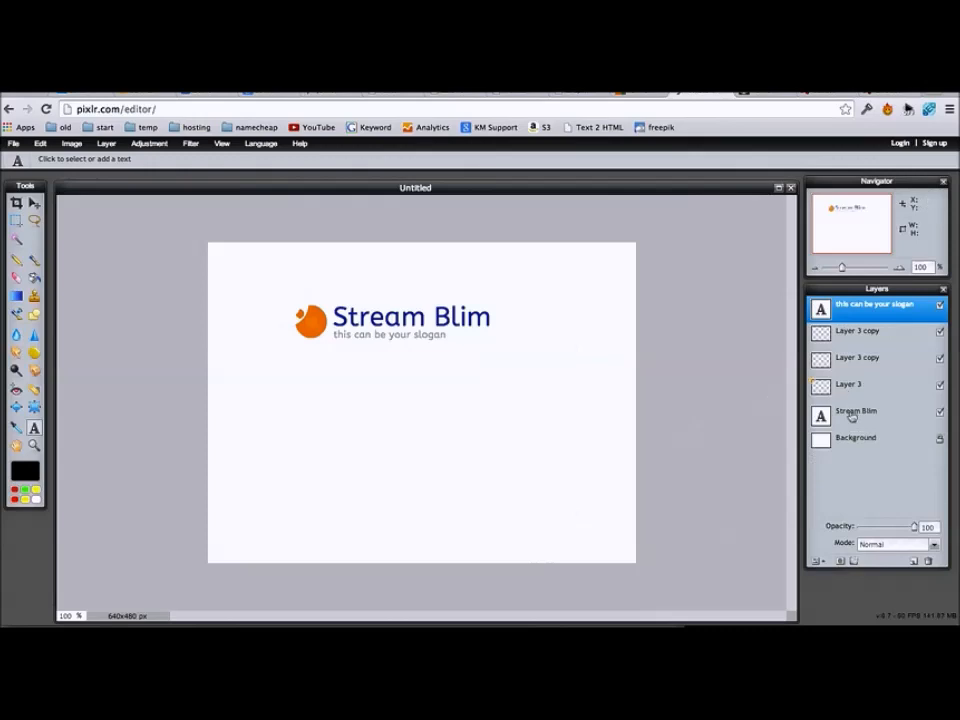
click(845, 411)
click(407, 314)
click(540, 463)
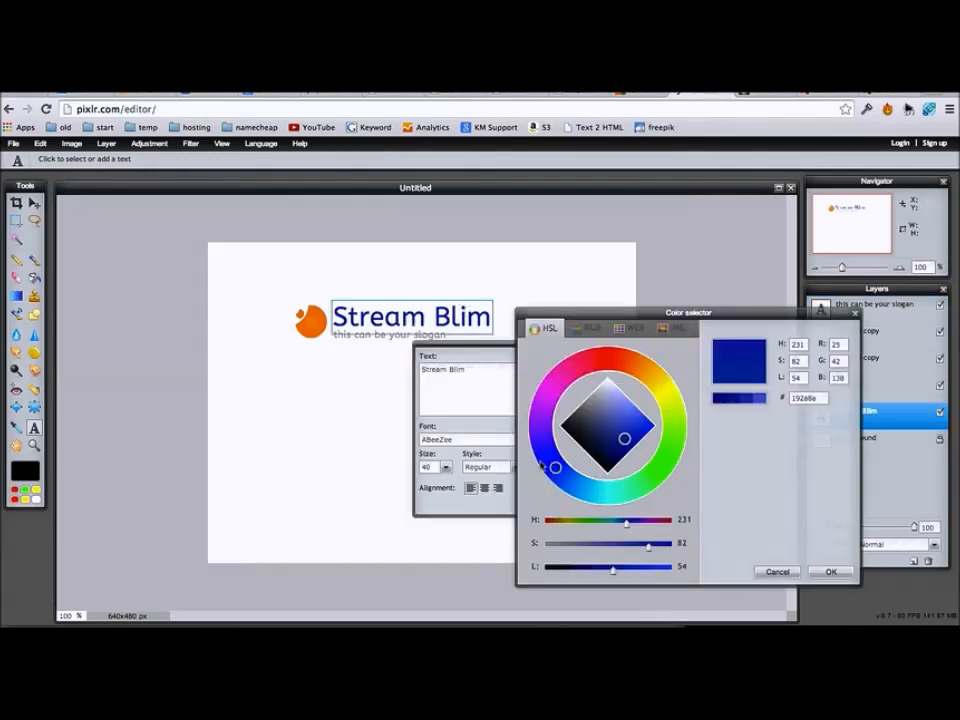
click(626, 491)
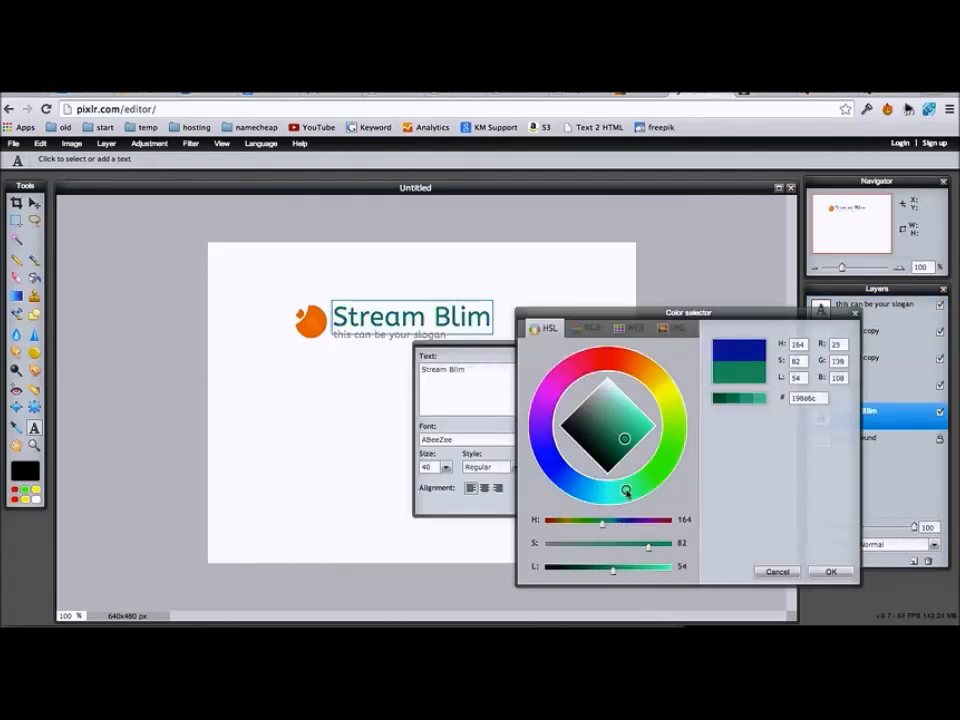
mouse_move(626, 491)
mouse_down()
mouse_move(671, 446)
mouse_move(656, 476)
mouse_up()
mouse_move(617, 443)
mouse_down()
mouse_move(625, 413)
mouse_move(631, 426)
mouse_move(613, 446)
mouse_move(621, 441)
mouse_up()
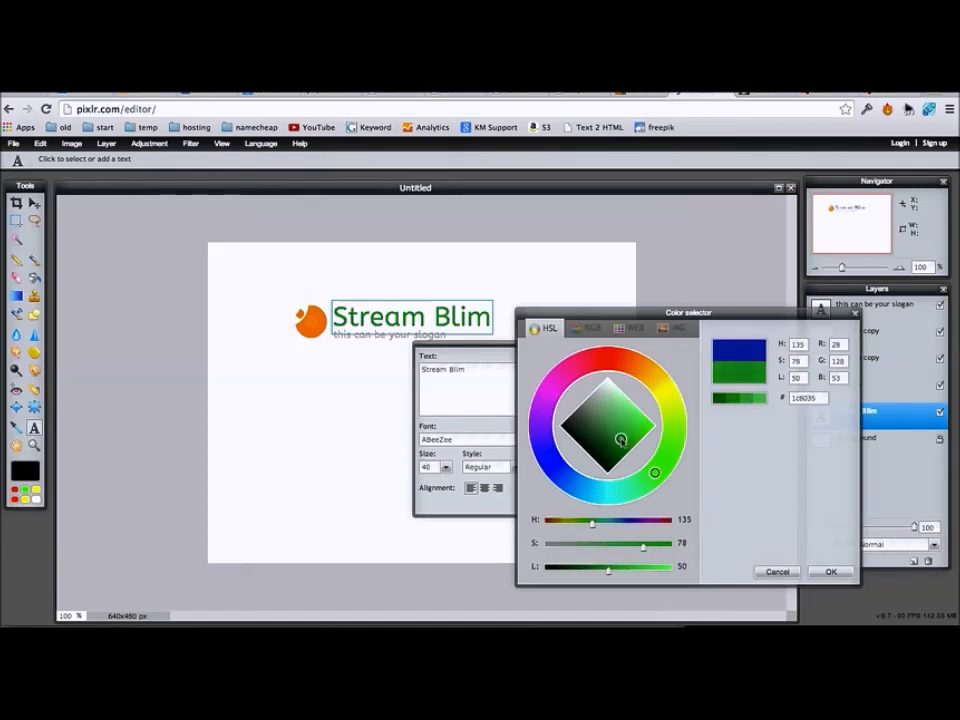
click(834, 571)
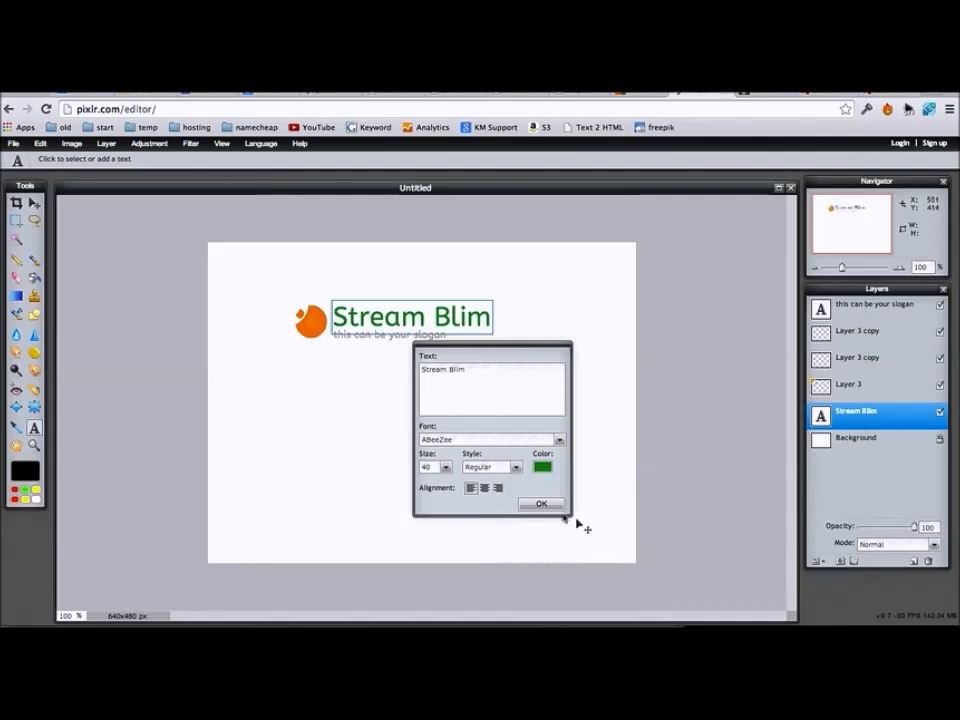
click(545, 504)
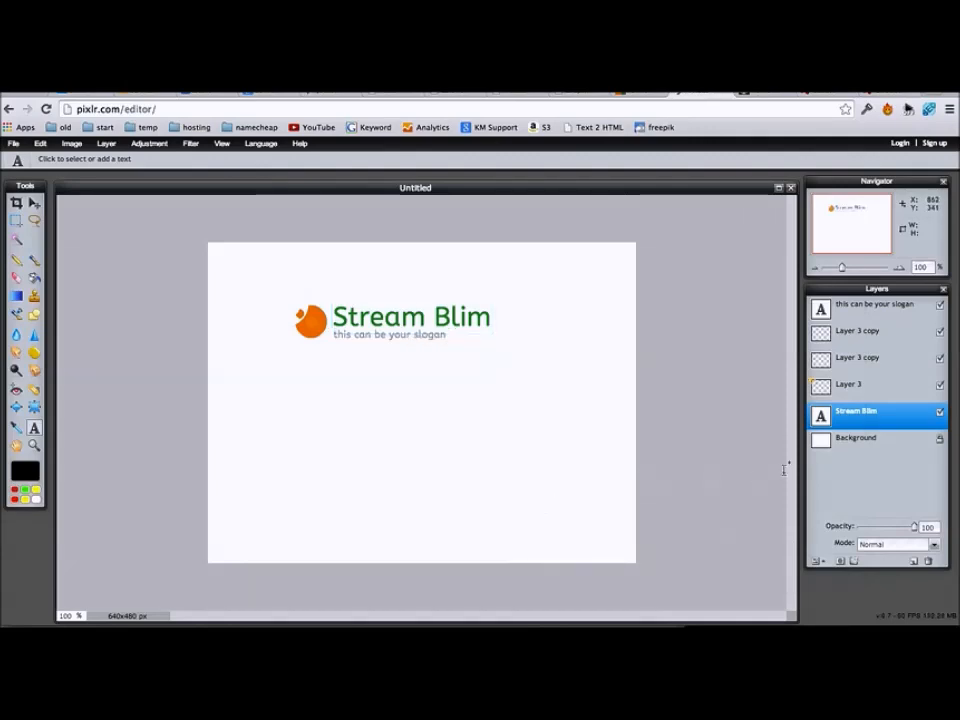
Add a subtle black drop shadow to the "Stream Blim" title with distance 1 and a very low opacity
right_click(900, 418)
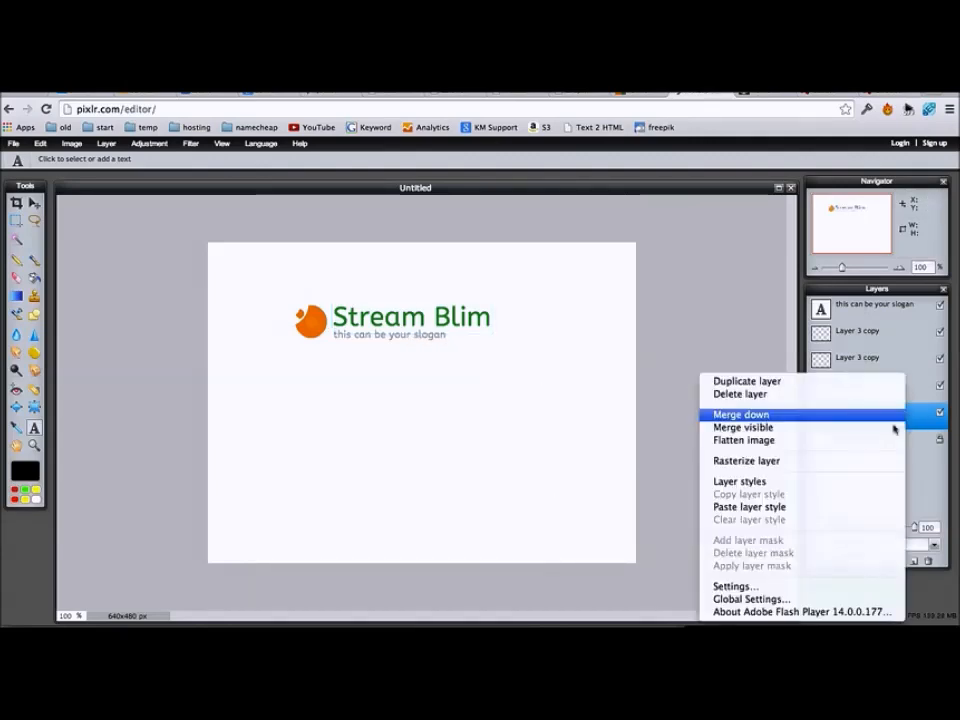
click(760, 481)
click(560, 362)
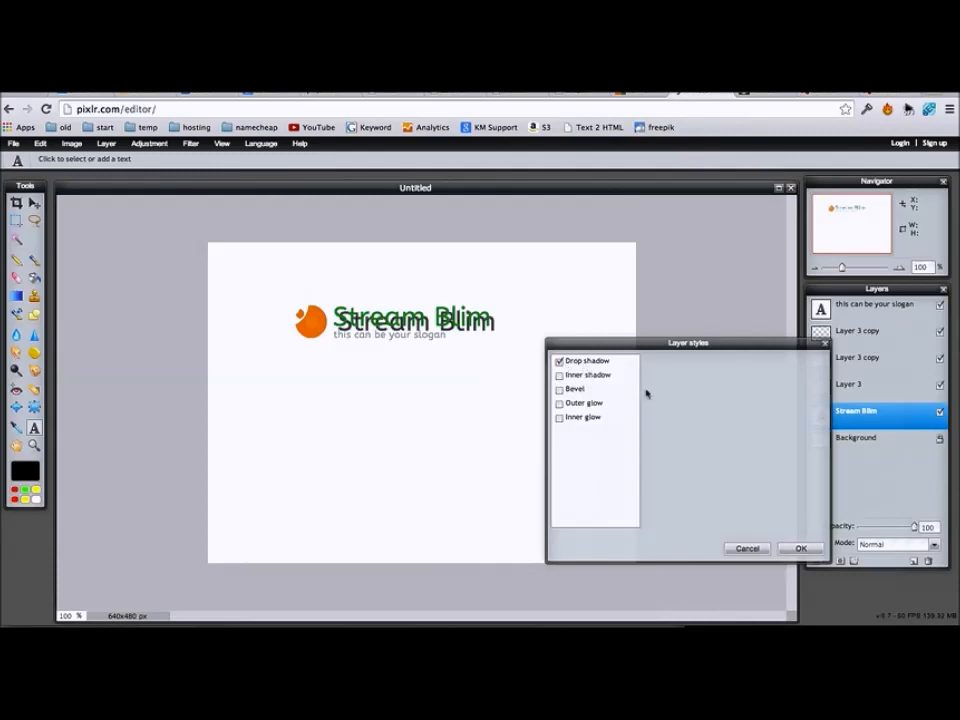
click(568, 364)
mouse_move(724, 389)
mouse_down()
mouse_move(722, 377)
mouse_move(739, 378)
mouse_up()
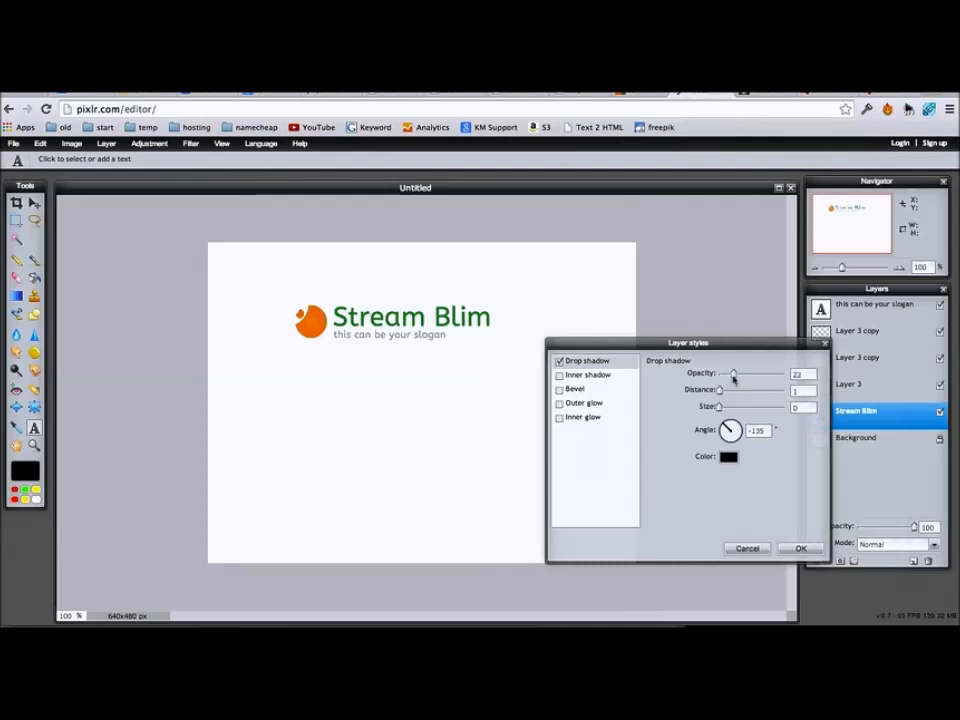
drag(730, 378, 706, 376)
Add an inner shadow to the title with distance 0, size 5 and opacity 11, and apply the layer styles
click(566, 376)
drag(723, 391, 718, 394)
click(731, 376)
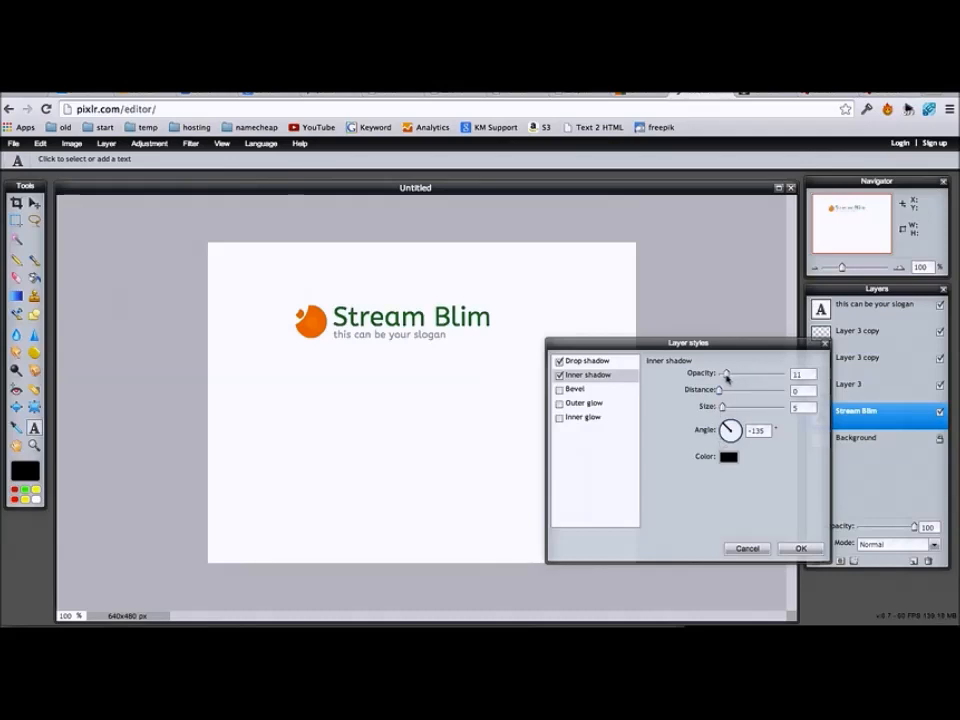
click(801, 548)
Nudge the title and the slogan slightly to the right, away from the orange icon
key(v)
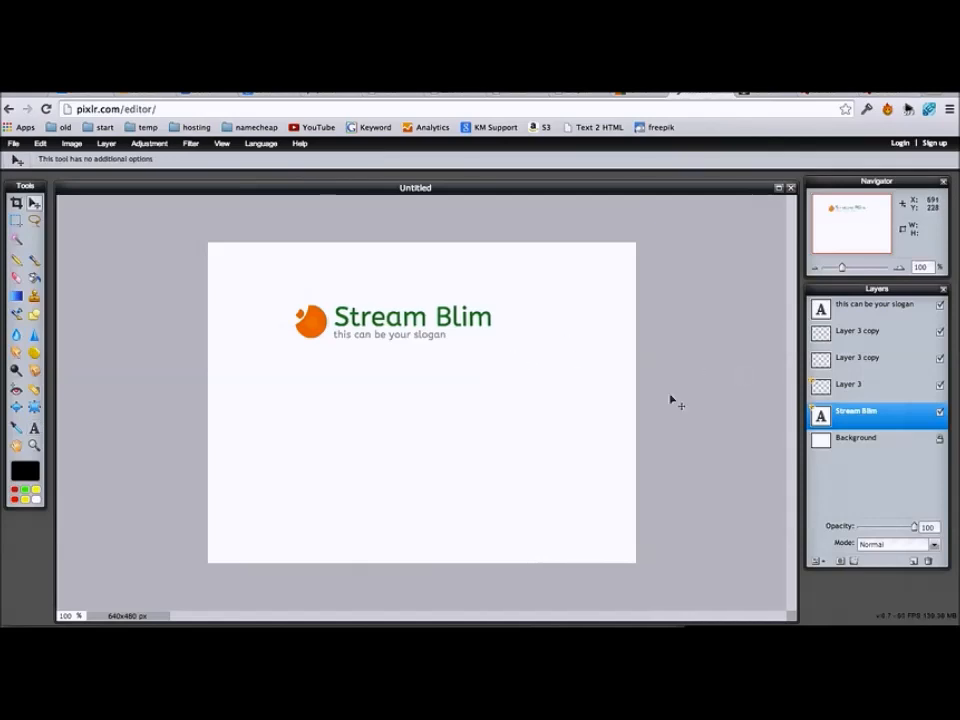
click(860, 304)
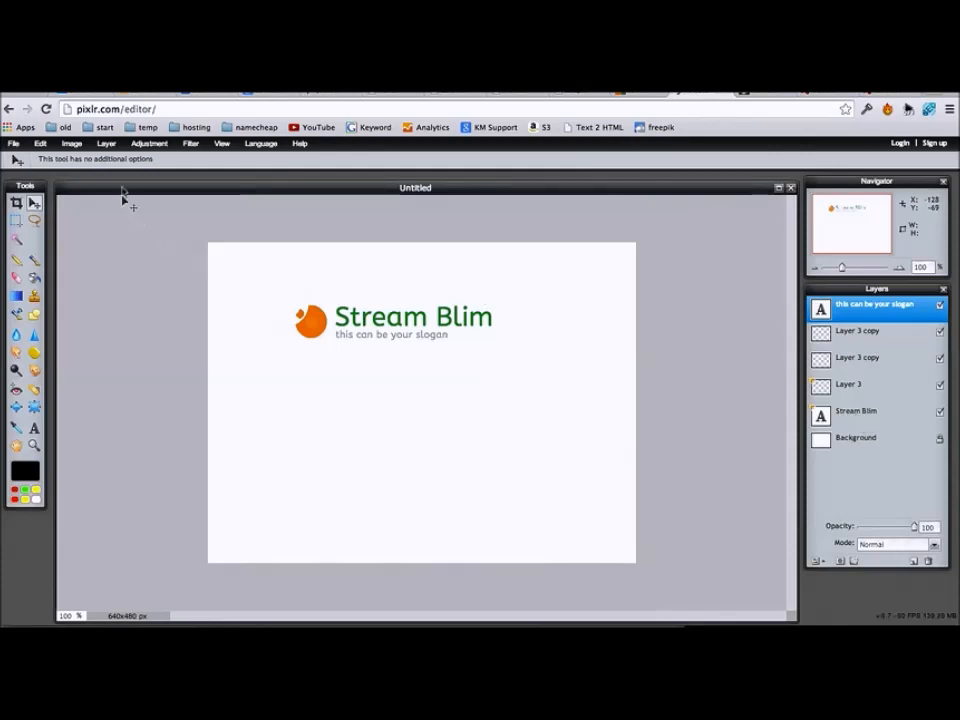
Try enlarging the image to 840 x 630 pixels with constrained proportions, and undo the resize
click(70, 144)
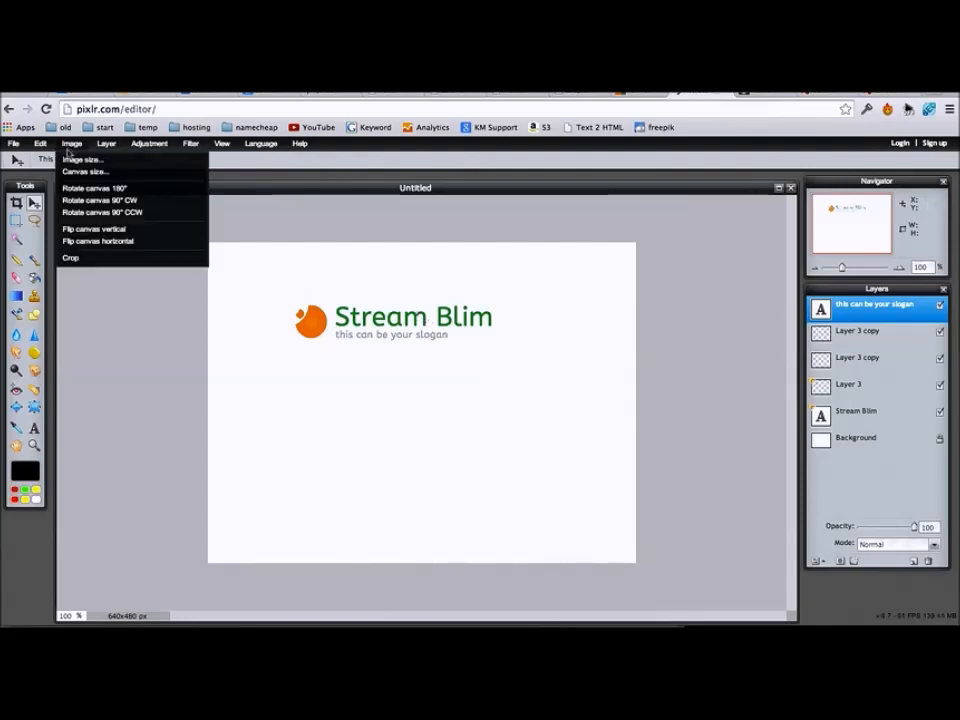
click(66, 161)
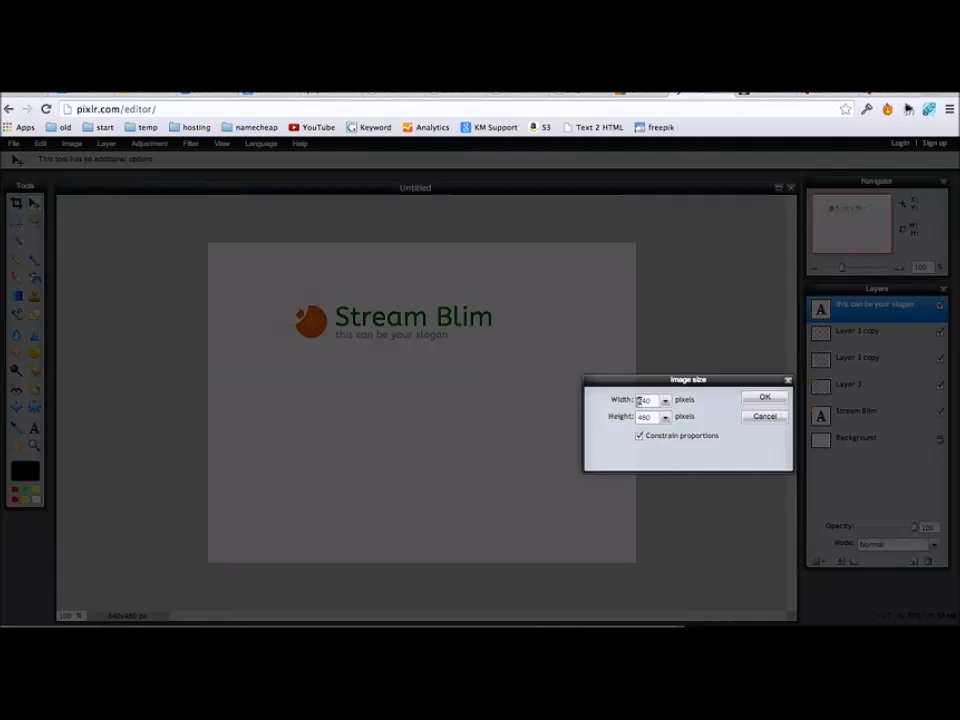
text(8)
click(765, 398)
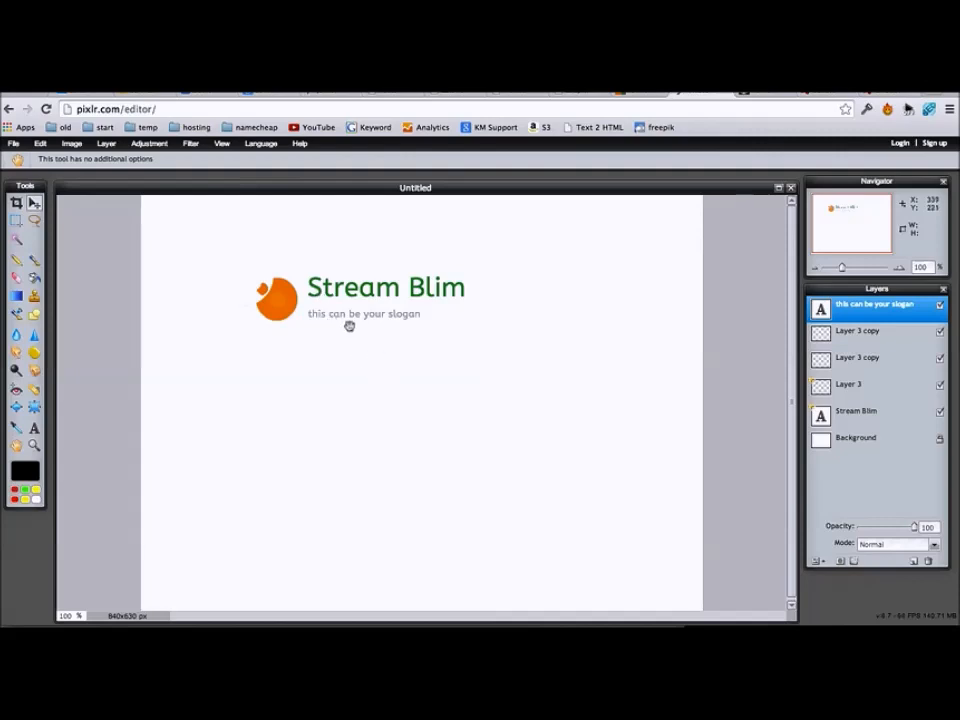
key(ctrl+z)
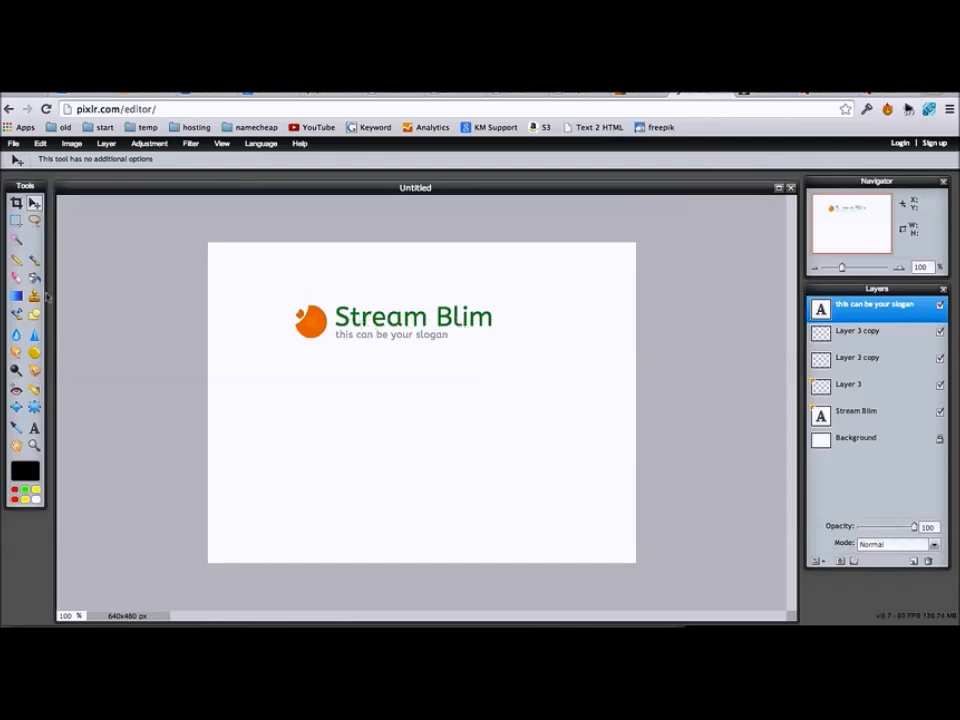
Add a new layer and make an elliptical selection about 269 x 34 pixels over the upper half of the title
click(912, 563)
click(16, 220)
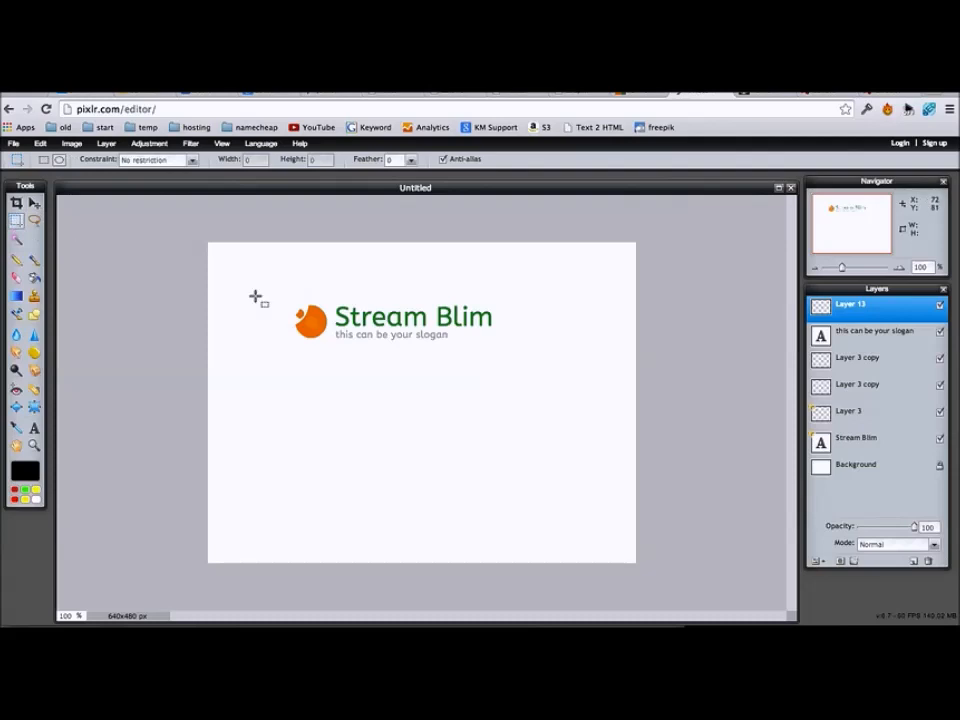
drag(330, 298, 509, 319)
Fill the elliptical selection with a vertical linear white-to-transparent gradient as a gloss highlight over the title
click(16, 296)
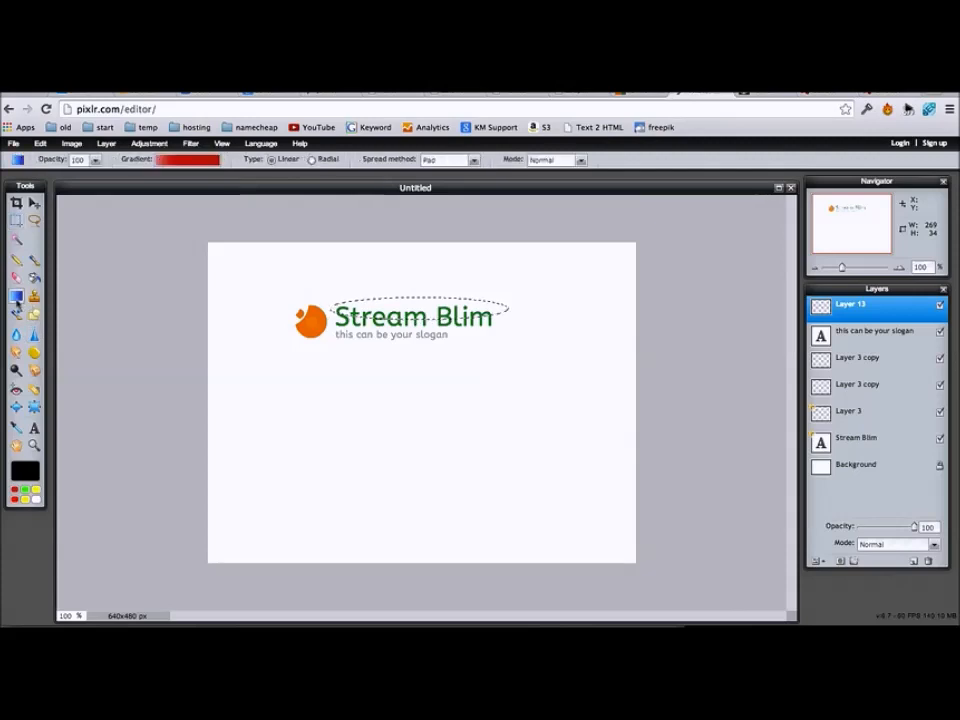
click(187, 159)
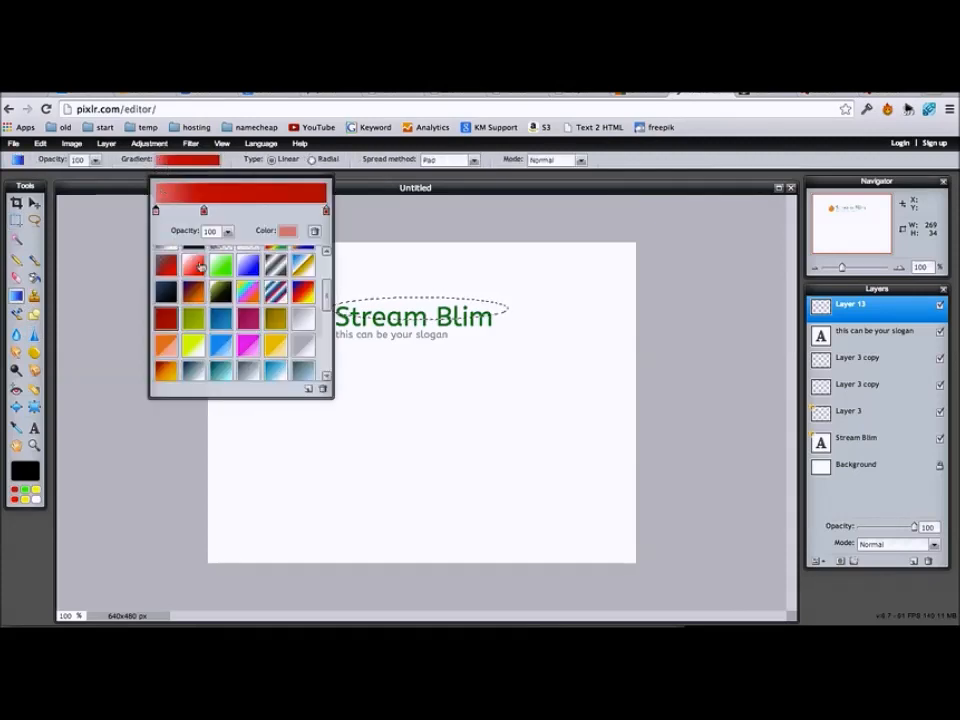
scroll(200, 265, up, 1)
click(249, 261)
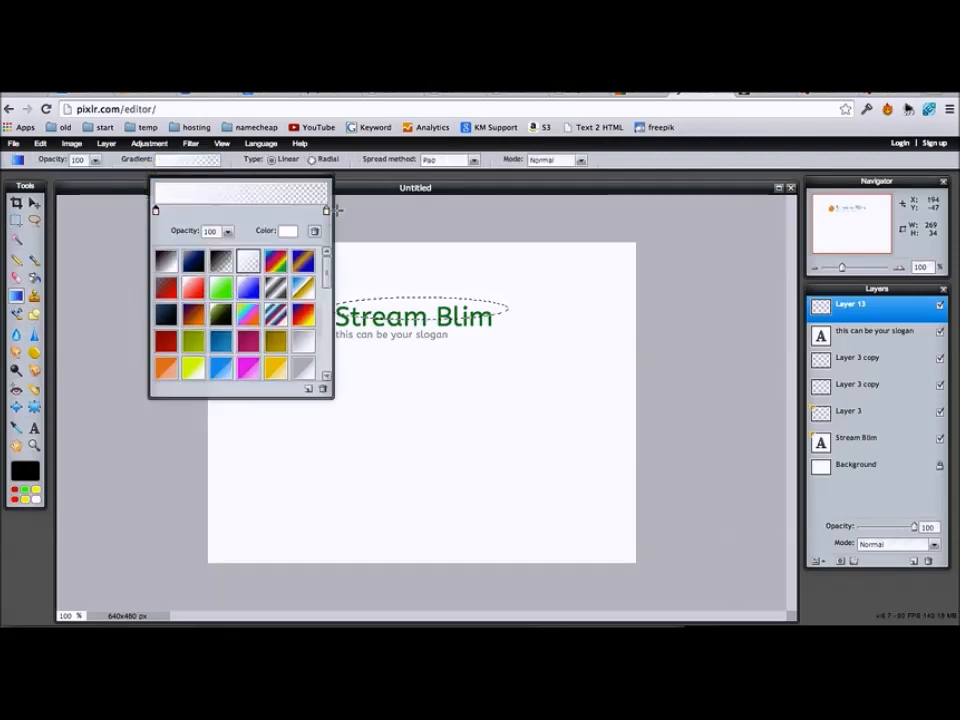
click(579, 169)
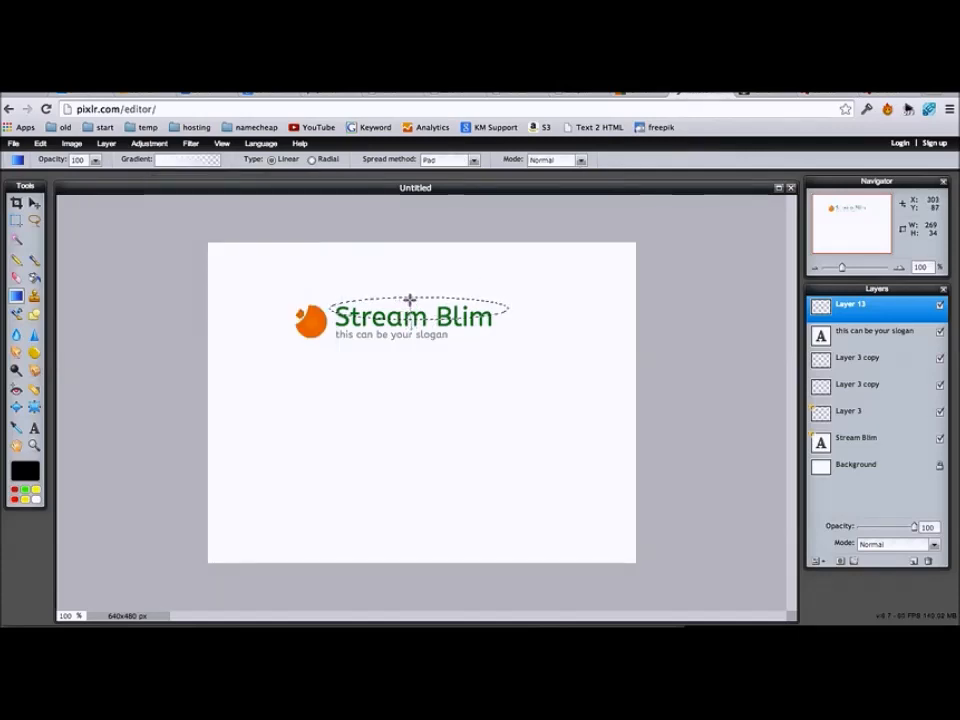
drag(411, 327, 411, 300)
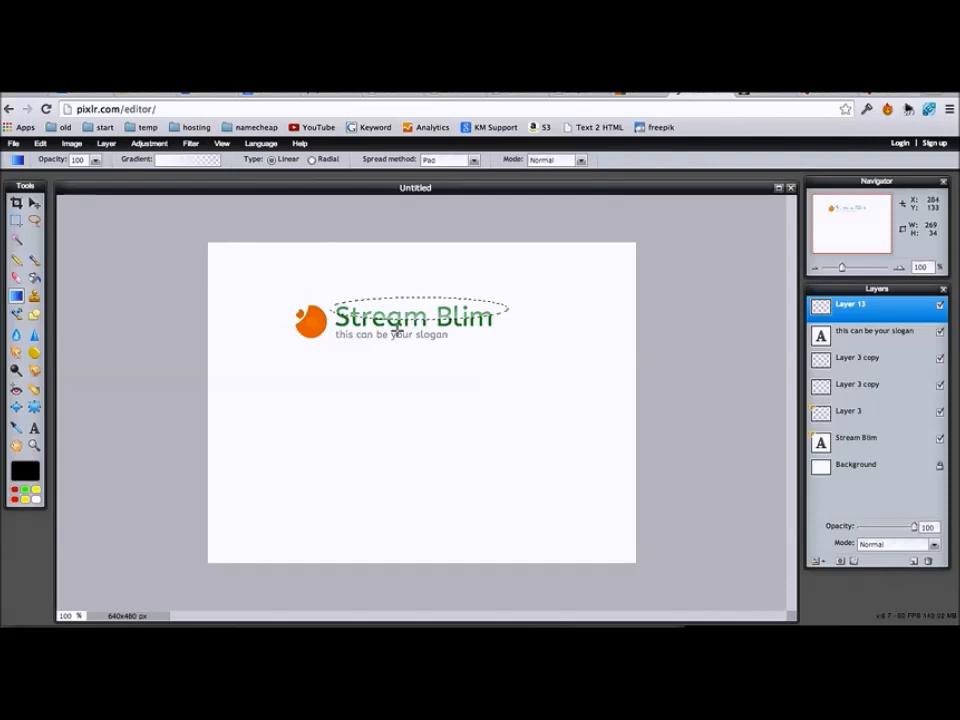
Clear the selection, set the title's gloss layer to Add blending mode and lower its opacity to a subtle highlight
key(ctrl+d)
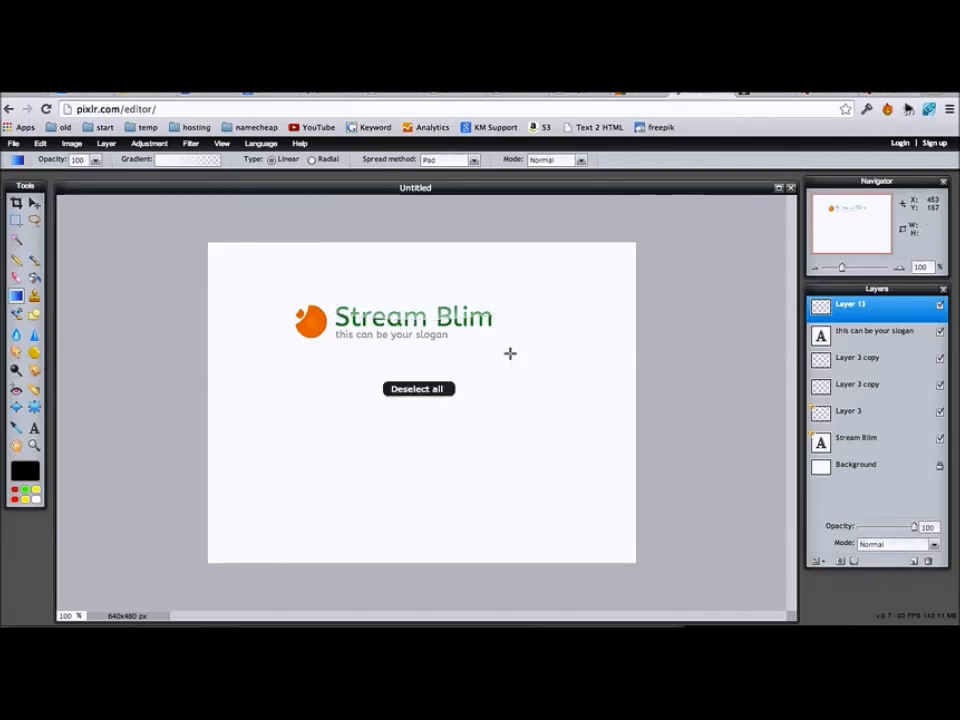
key(v)
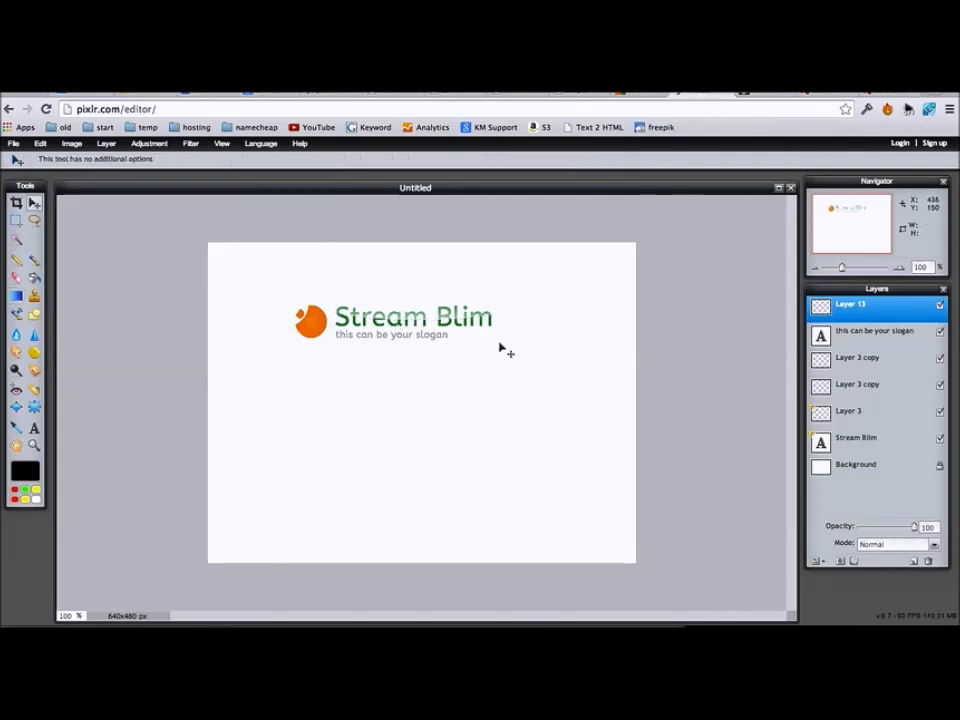
click(895, 544)
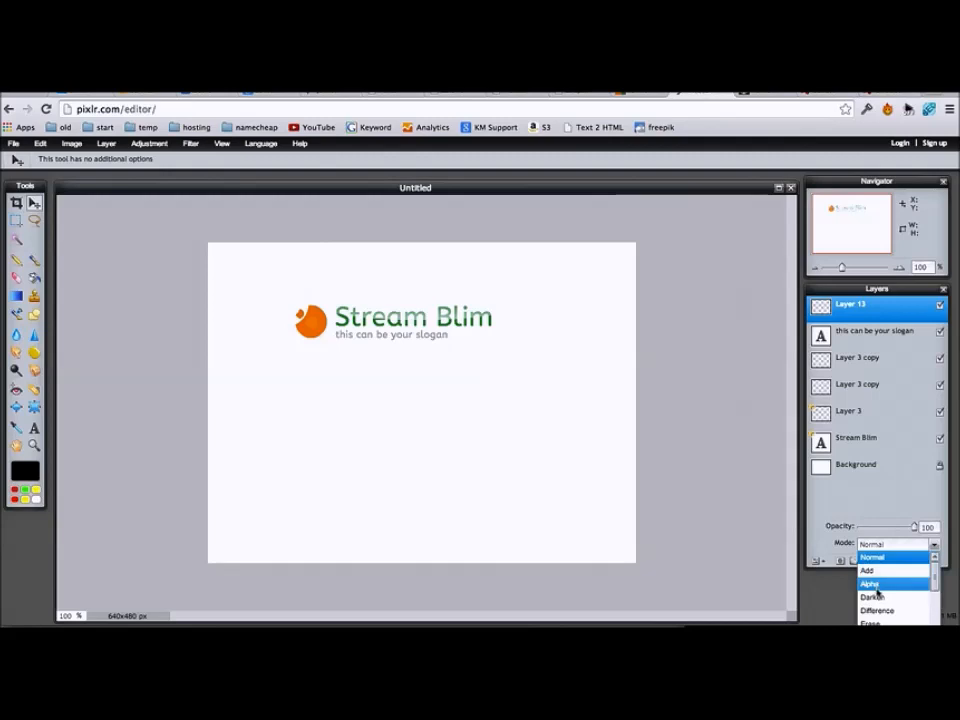
click(877, 586)
click(881, 545)
click(877, 572)
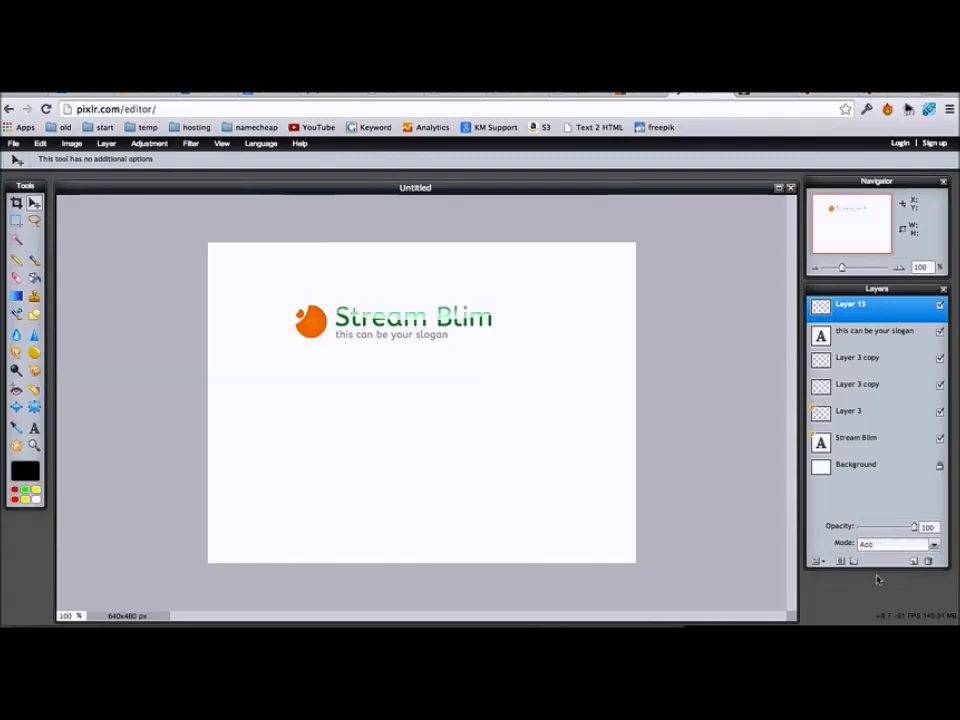
click(869, 528)
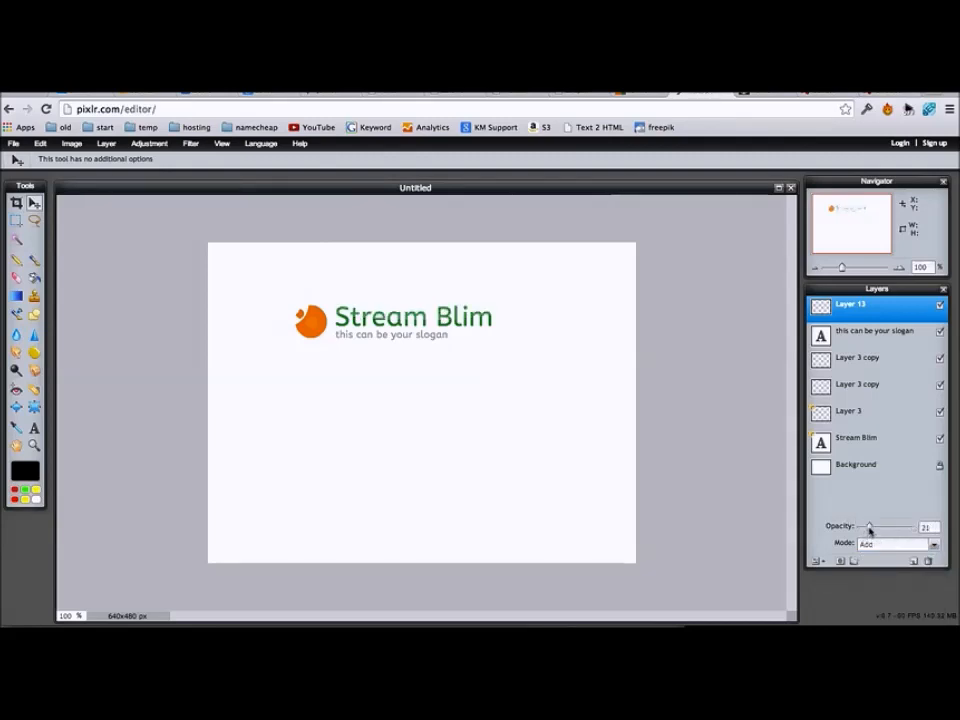
drag(877, 527, 874, 527)
Make an elliptical selection about 98 x 73 pixels over the upper part of the orange icon and add a new layer above Layer 3
click(938, 412)
click(938, 412)
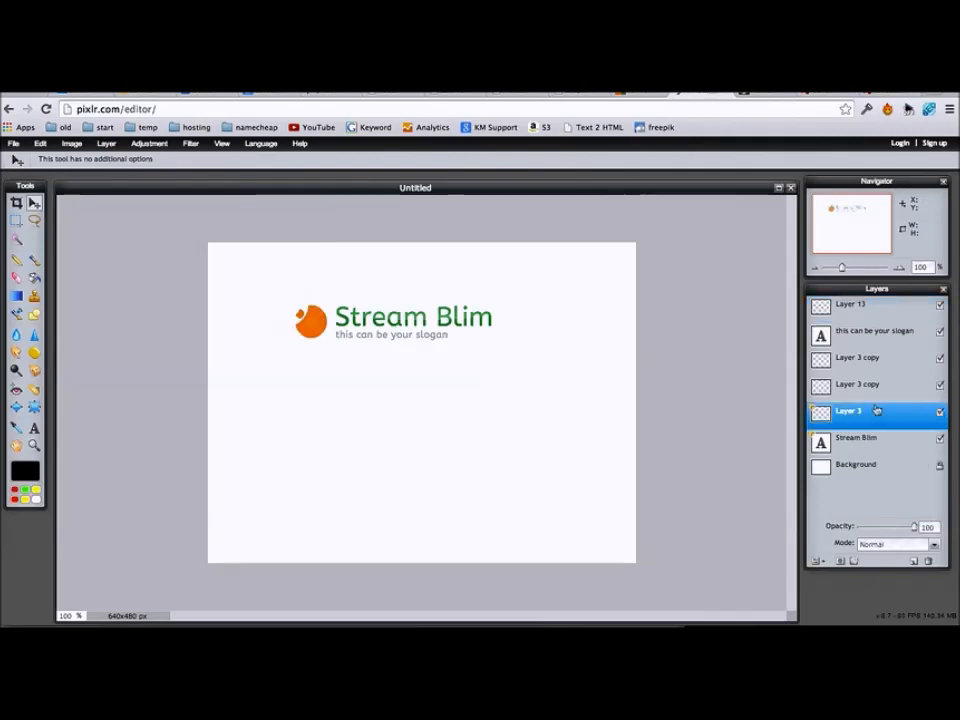
key(m)
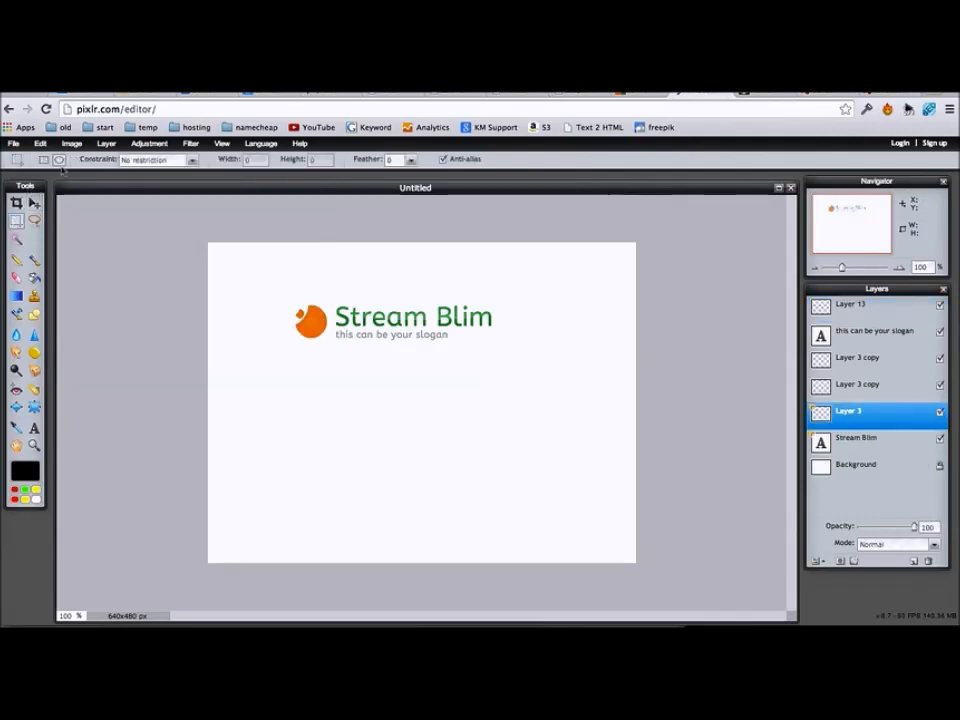
drag(270, 276, 334, 323)
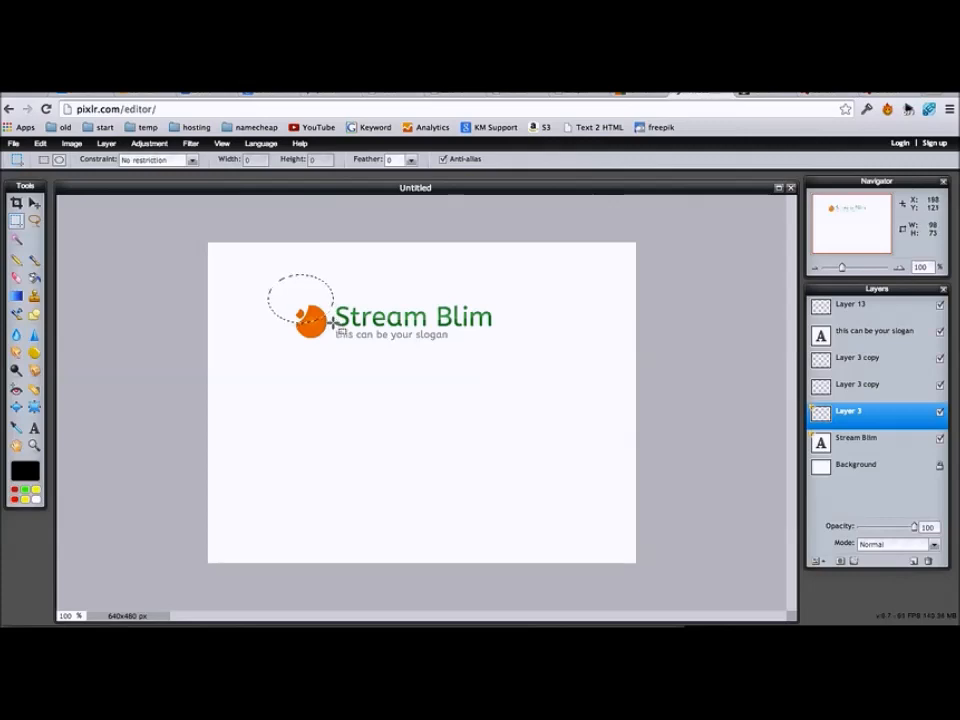
click(912, 562)
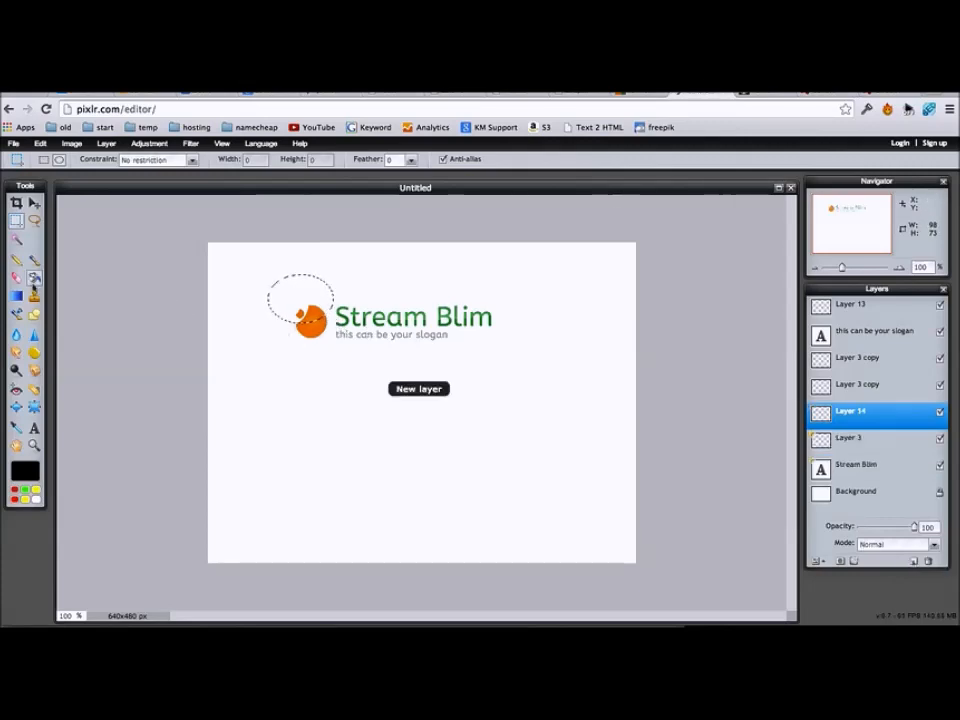
Fill the selection with a linear white-to-transparent gradient, deselect it and lower the icon's gloss layer opacity to 24
click(16, 295)
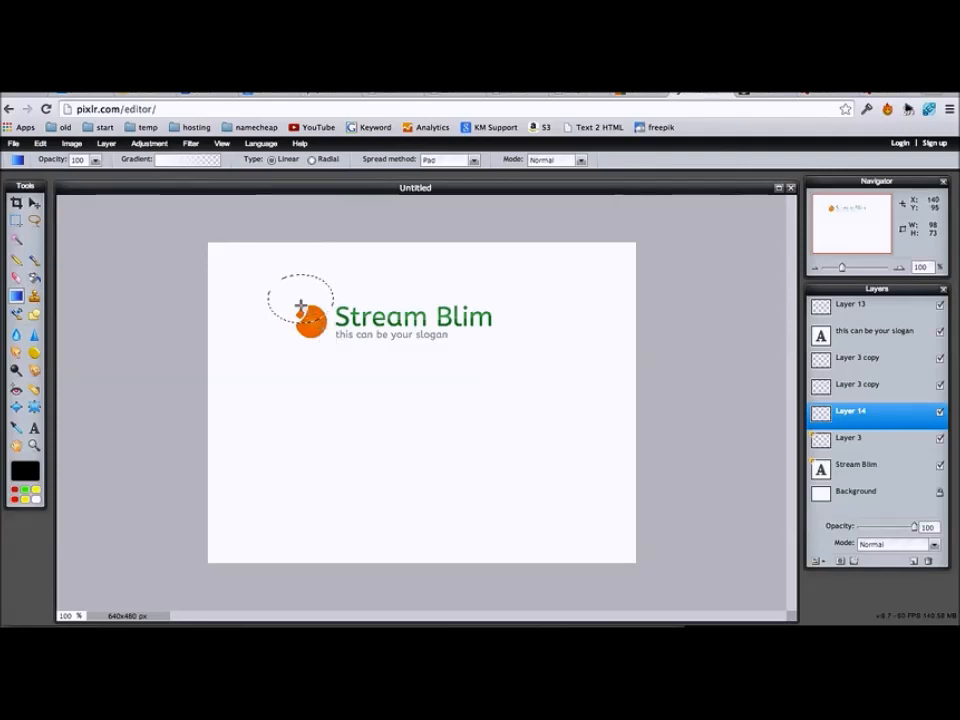
key(ctrl+d)
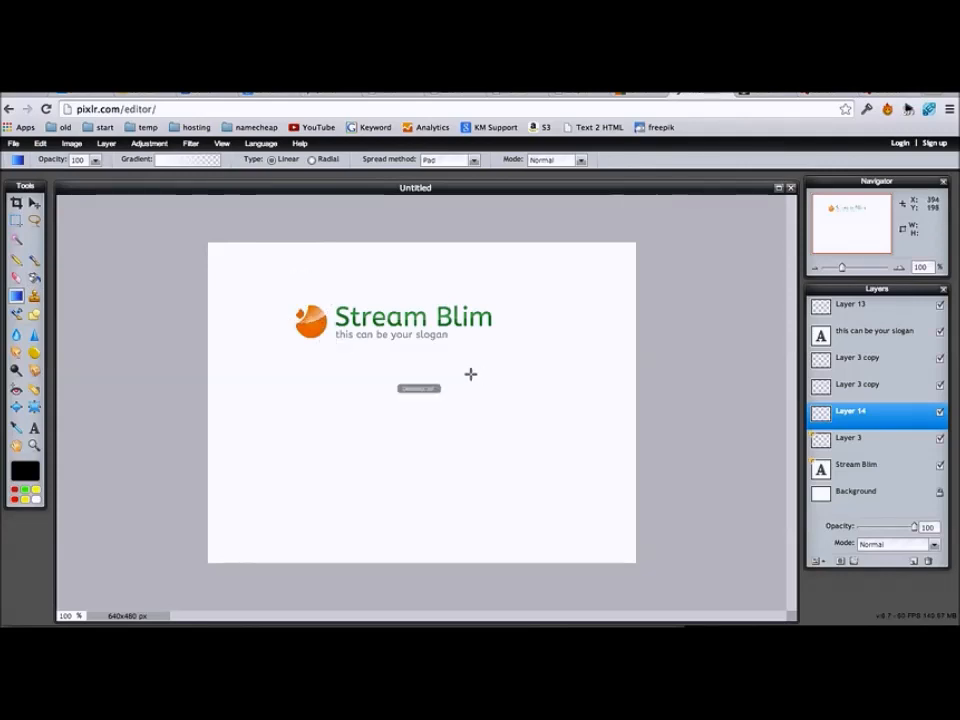
key(v)
drag(884, 528, 871, 531)
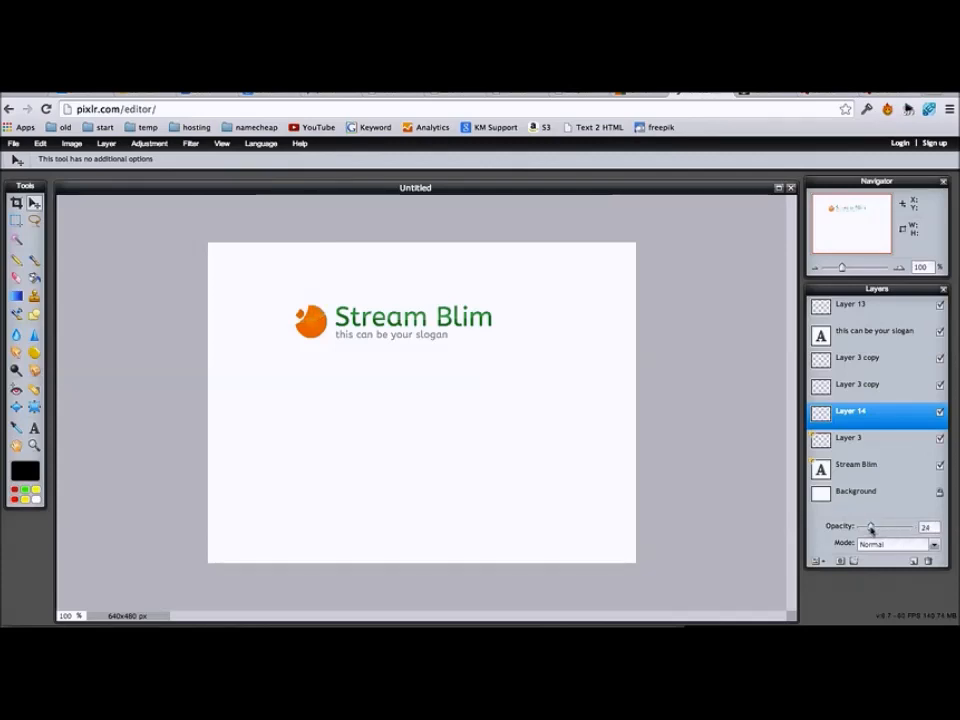